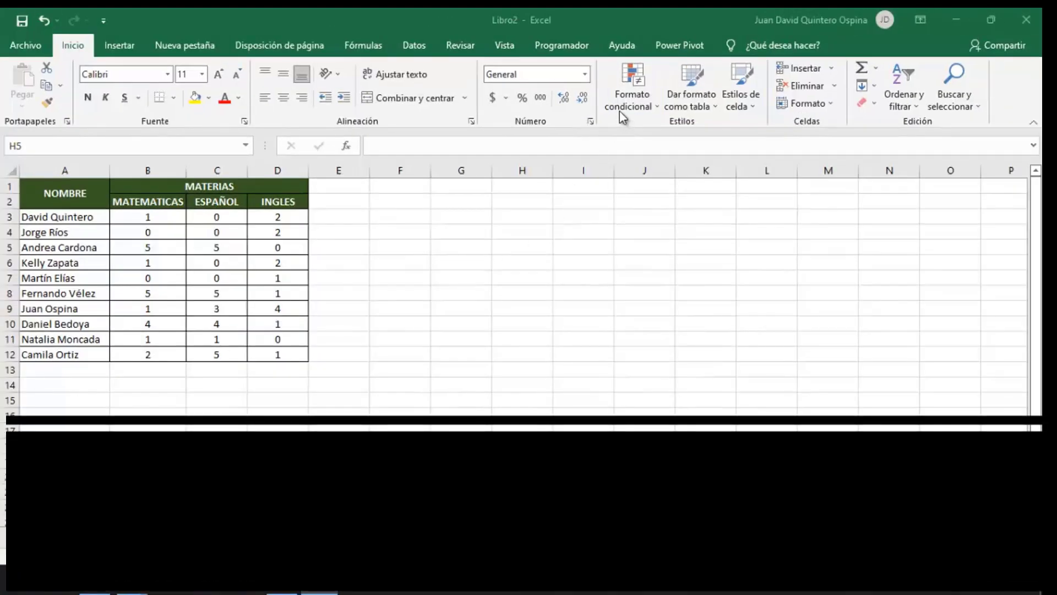
# Show the Formato condicional options over the MATEMATICAS, ESPAÑOL and INGLES grade table.
pyautogui.click(629, 105)
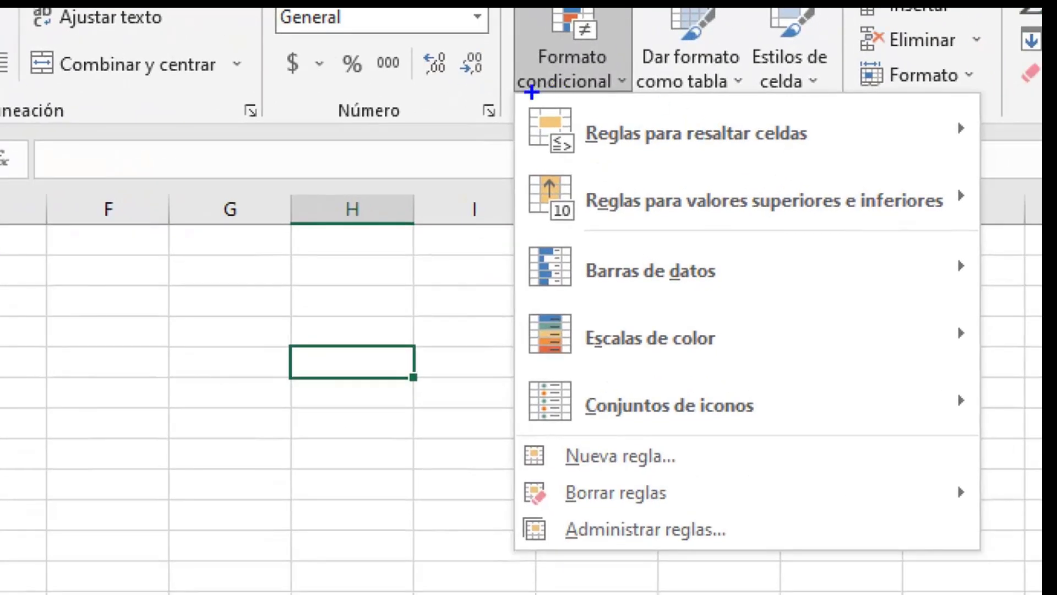
# Review the Reglas para resaltar celdas comparison options, then close the menu.
pyautogui.moveTo(531, 92); pyautogui.dragTo(974, 172)
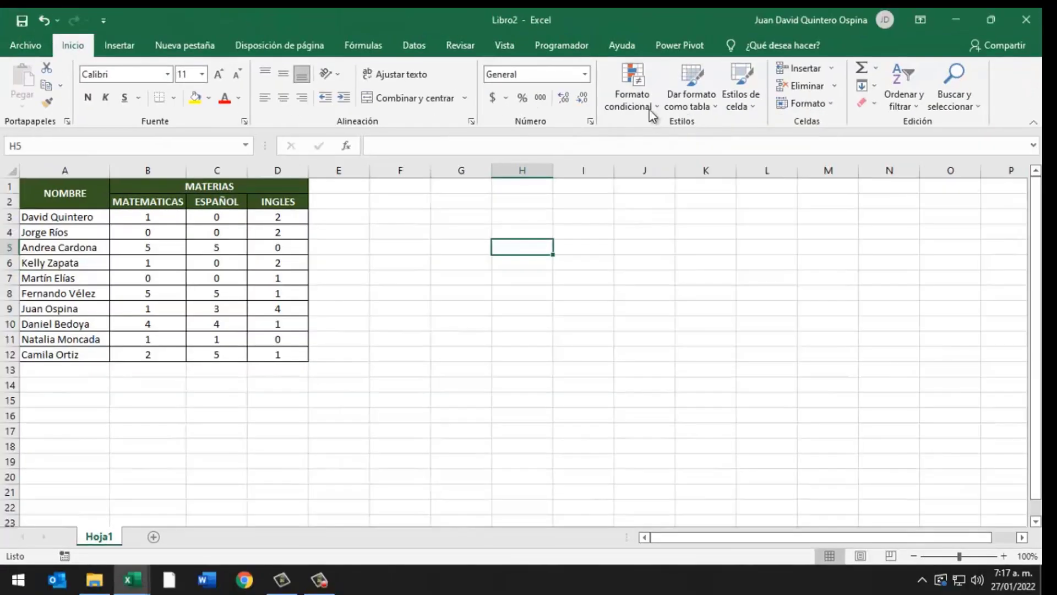
pyautogui.click(651, 105)
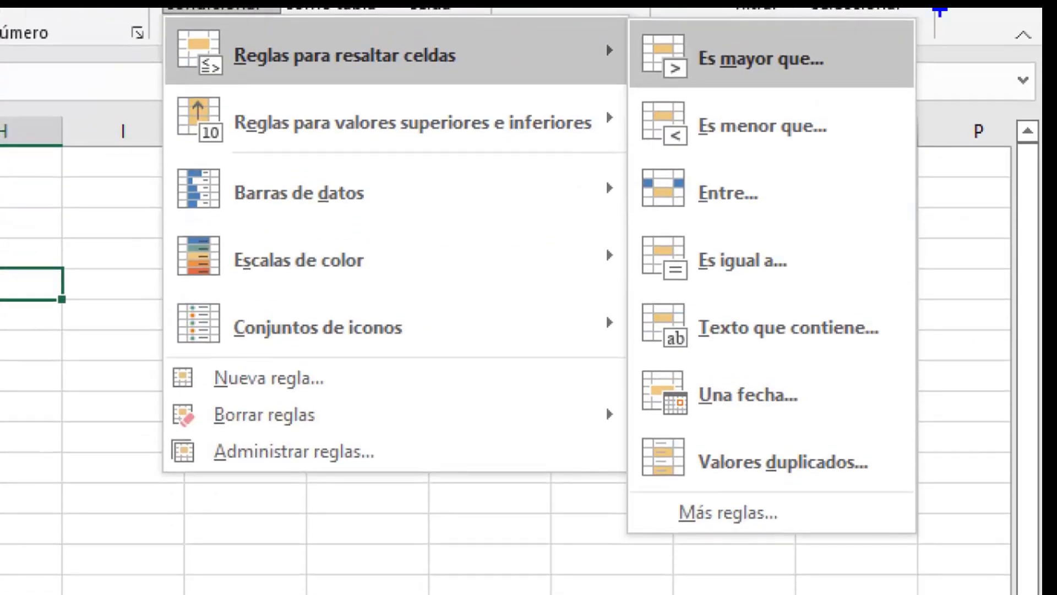
pyautogui.moveTo(865, 63); pyautogui.dragTo(939, 21)
pyautogui.moveTo(848, 131); pyautogui.dragTo(928, 99)
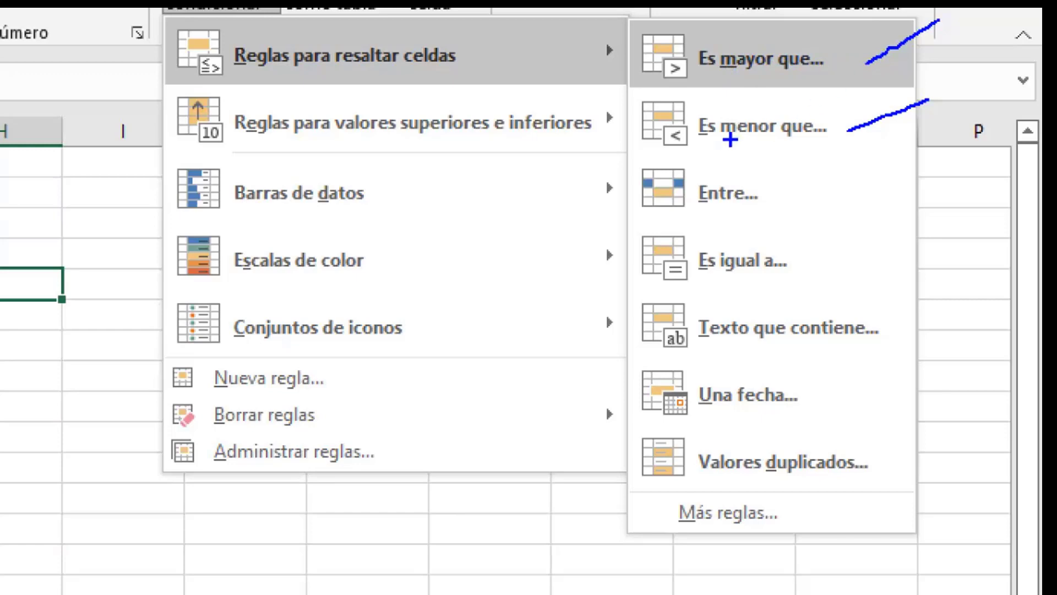
pyautogui.moveTo(779, 195); pyautogui.dragTo(863, 169)
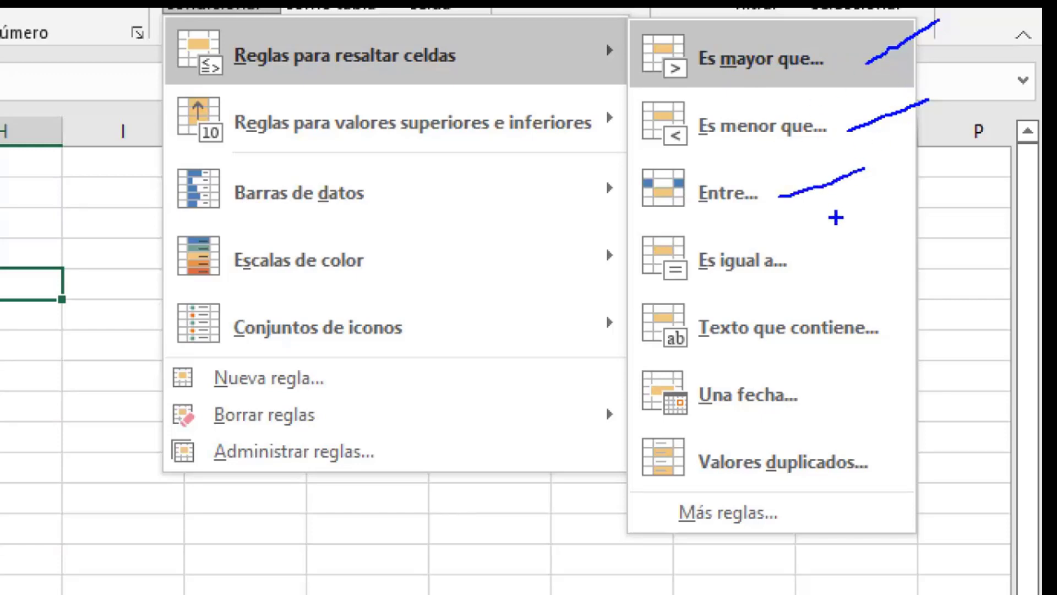
pyautogui.moveTo(804, 265); pyautogui.dragTo(880, 241)
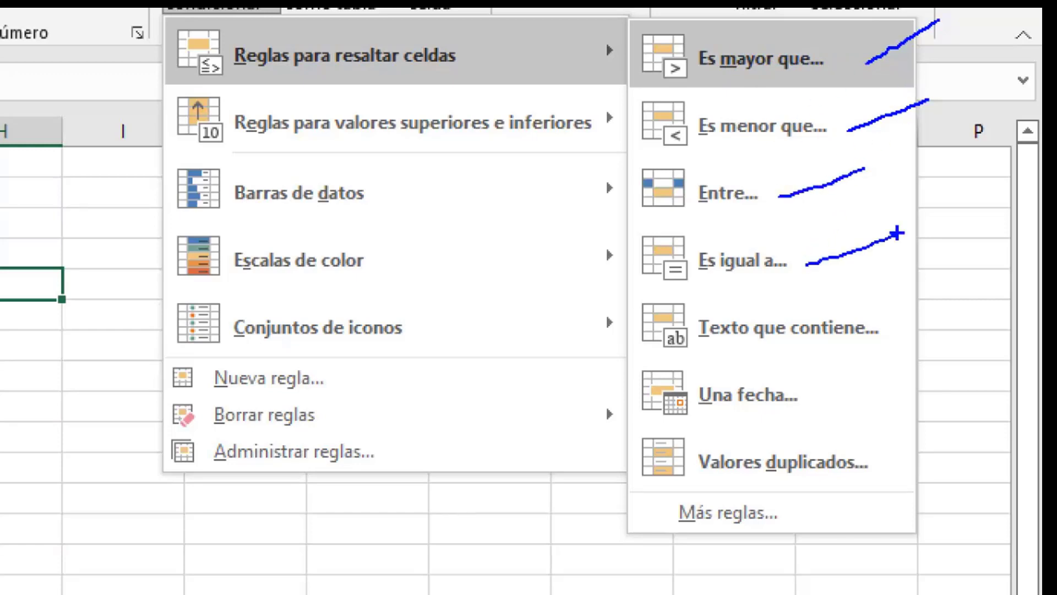
pyautogui.moveTo(884, 329); pyautogui.dragTo(932, 304)
pyautogui.moveTo(808, 401); pyautogui.dragTo(902, 375)
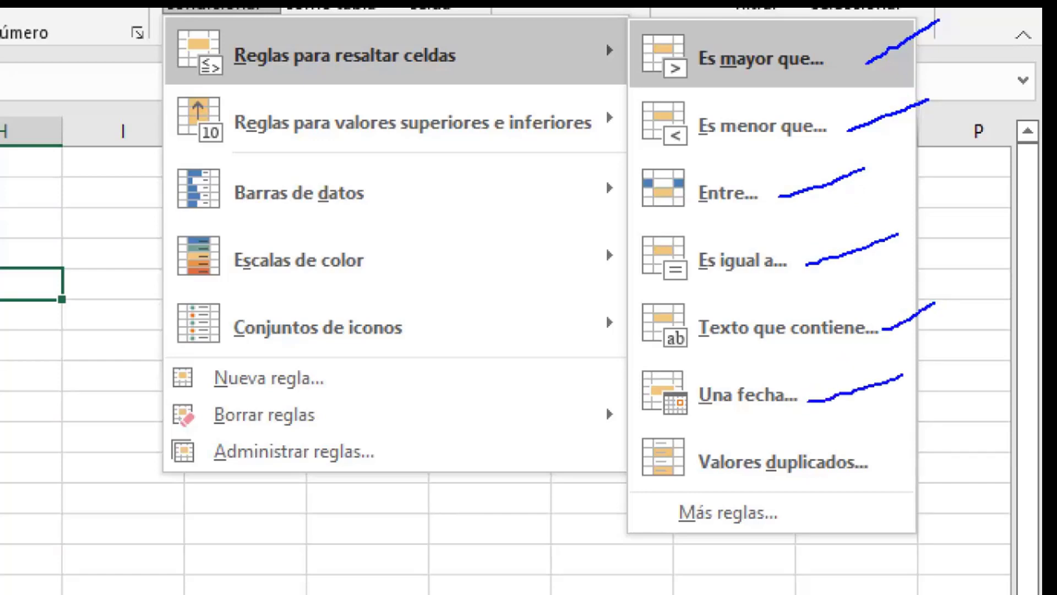
pyautogui.moveTo(880, 467)
pyautogui.mouseDown()
pyautogui.moveTo(927, 442)
pyautogui.moveTo(636, 434)
pyautogui.moveTo(642, 506)
pyautogui.moveTo(874, 490)
pyautogui.mouseUp()
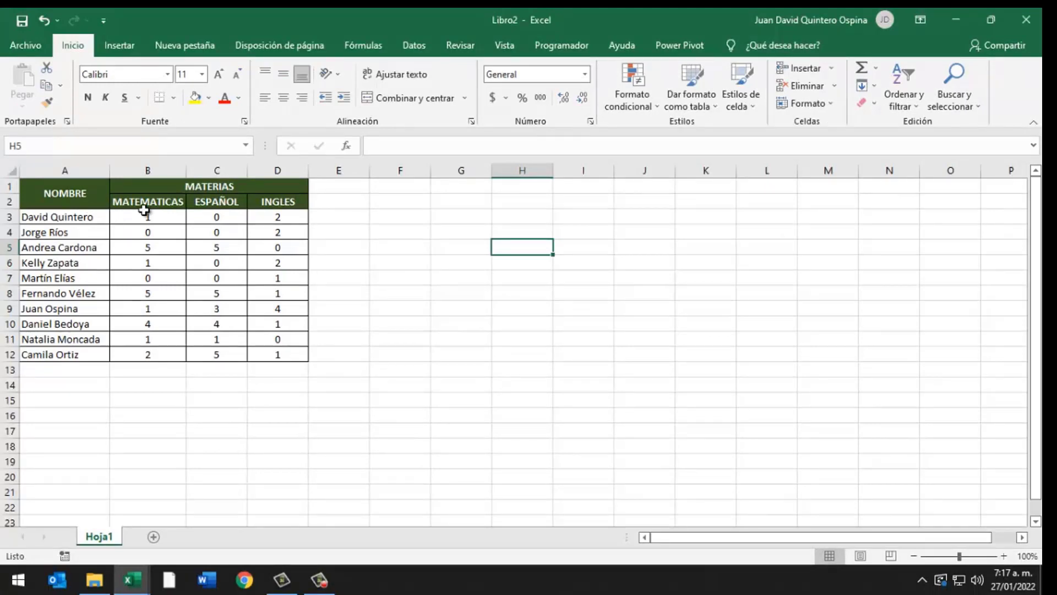
# Select scores B3:D12 and start an 'Es mayor que' rule with threshold 3.
pyautogui.moveTo(126, 215); pyautogui.dragTo(286, 359)
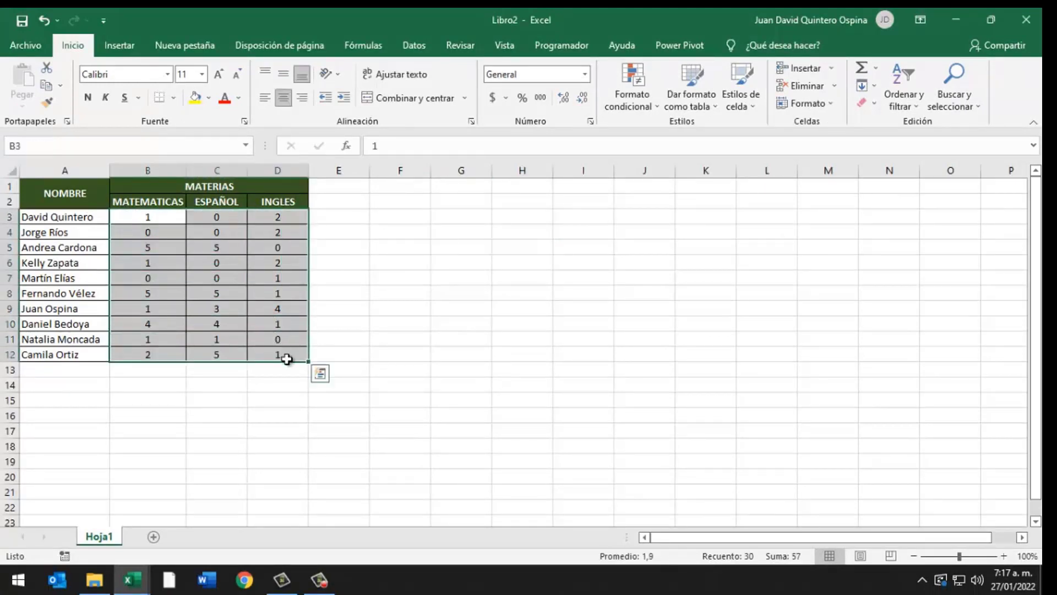
pyautogui.click(632, 97)
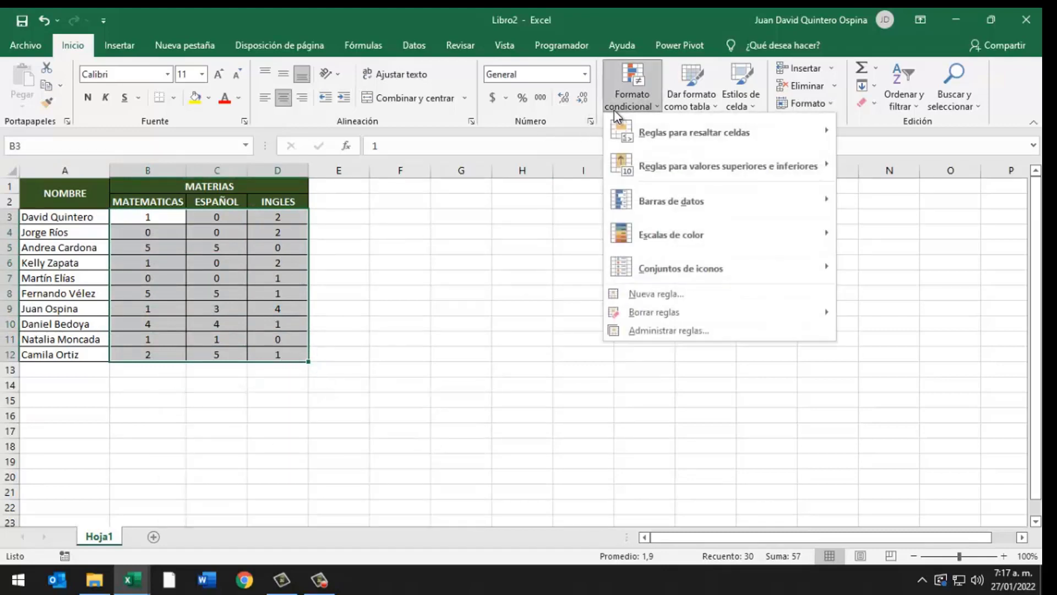
pyautogui.moveTo(693, 132)
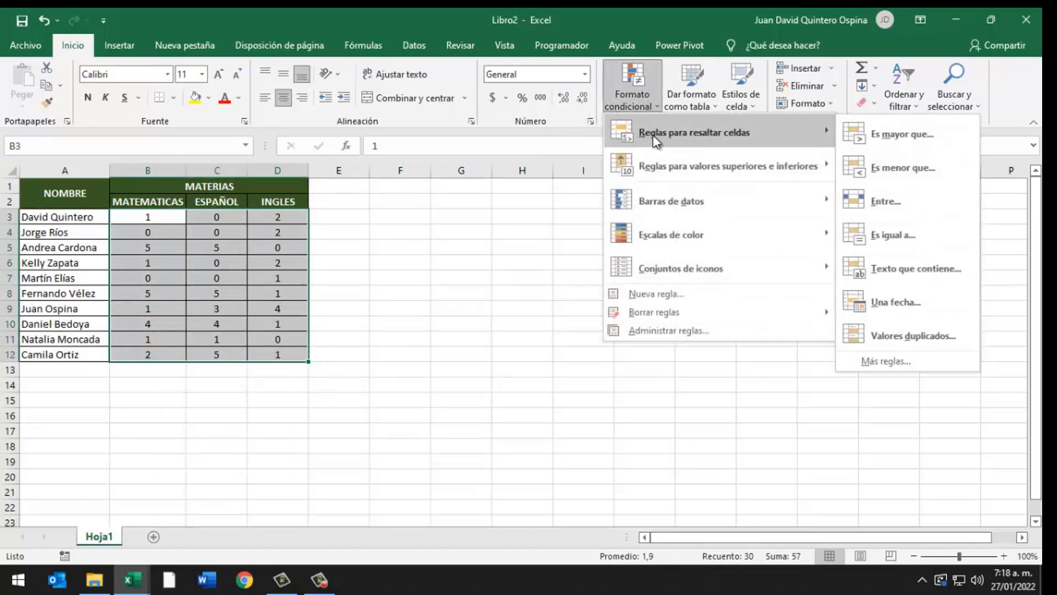
pyautogui.click(891, 136)
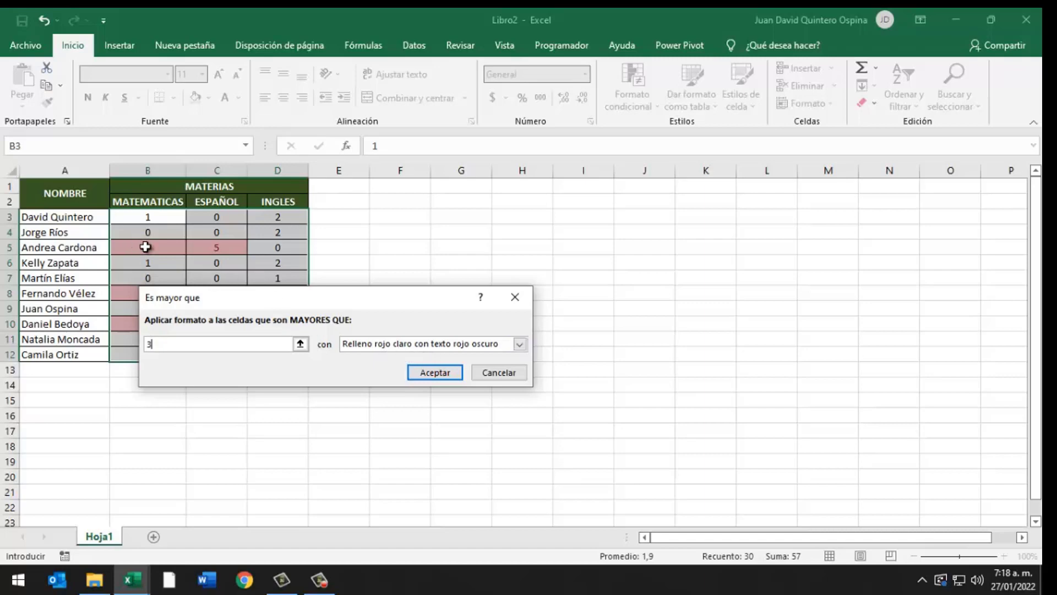
# Switch the greater-than-3 rule's format from light red fill to Formato personalizado.
pyautogui.moveTo(197, 305); pyautogui.dragTo(304, 234)
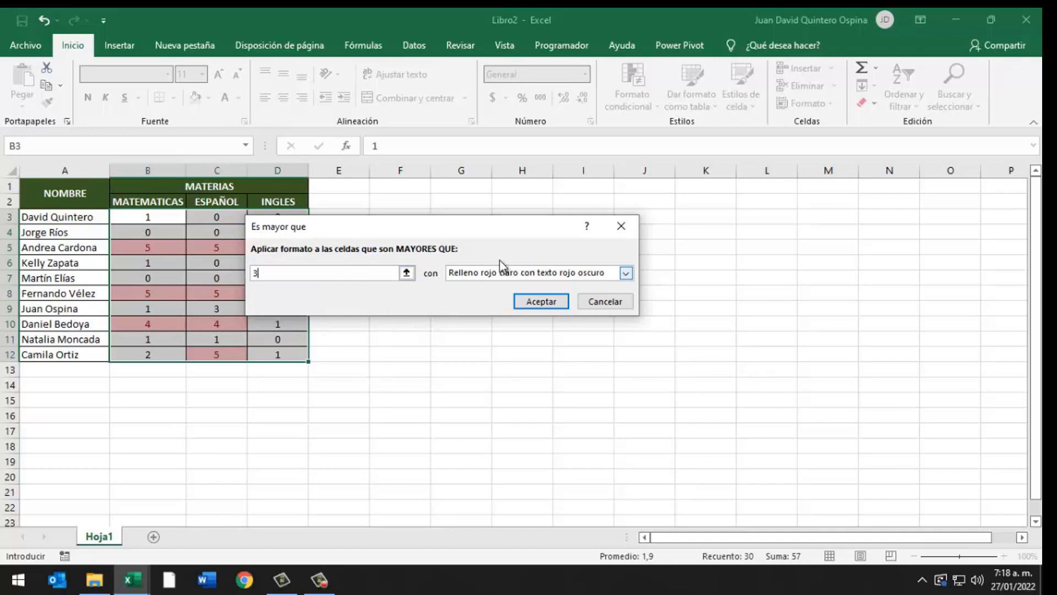
pyautogui.click(556, 272)
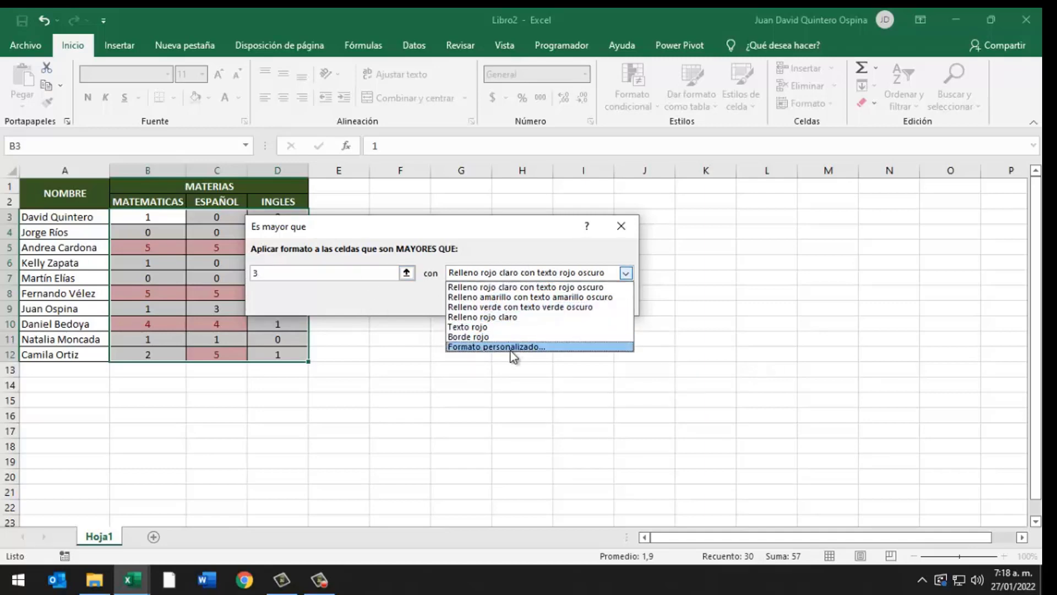
pyautogui.click(477, 352)
pyautogui.click(468, 273)
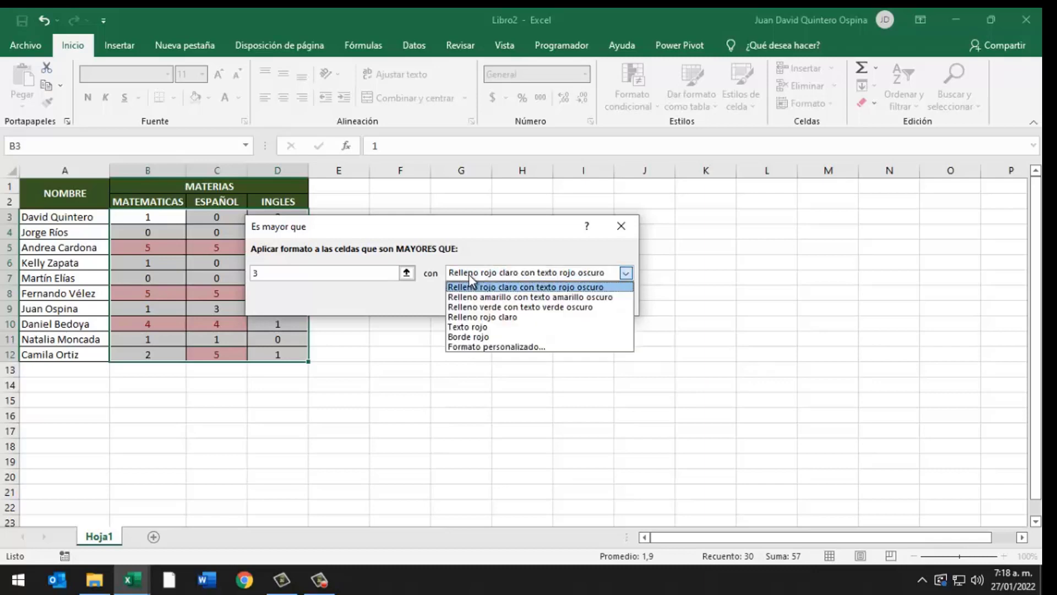
pyautogui.click(466, 347)
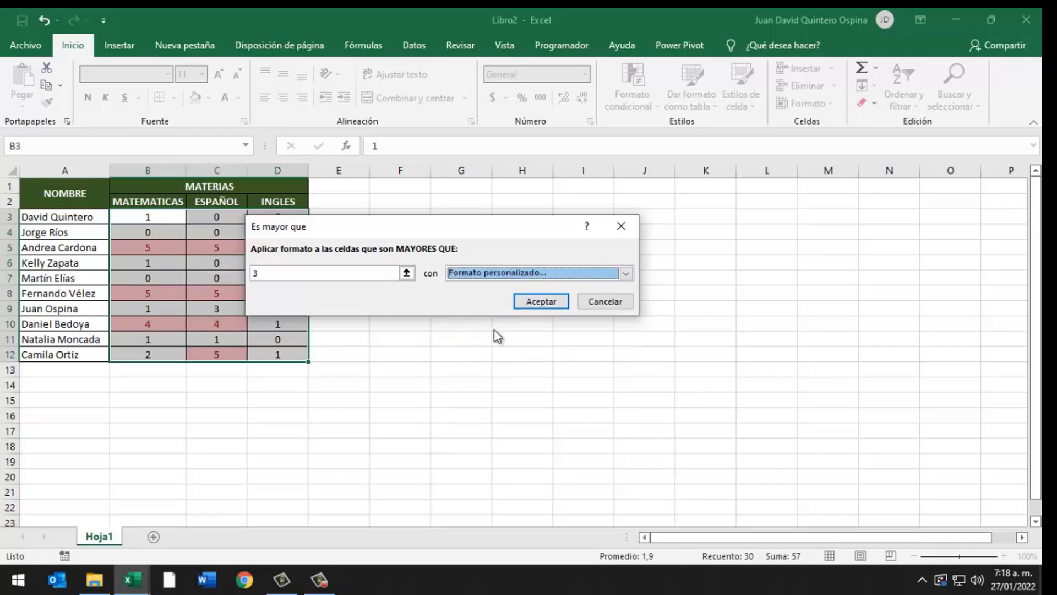
# Browse the Formato de celdas tabs and try a brown fill for matching scores.
pyautogui.click(171, 152)
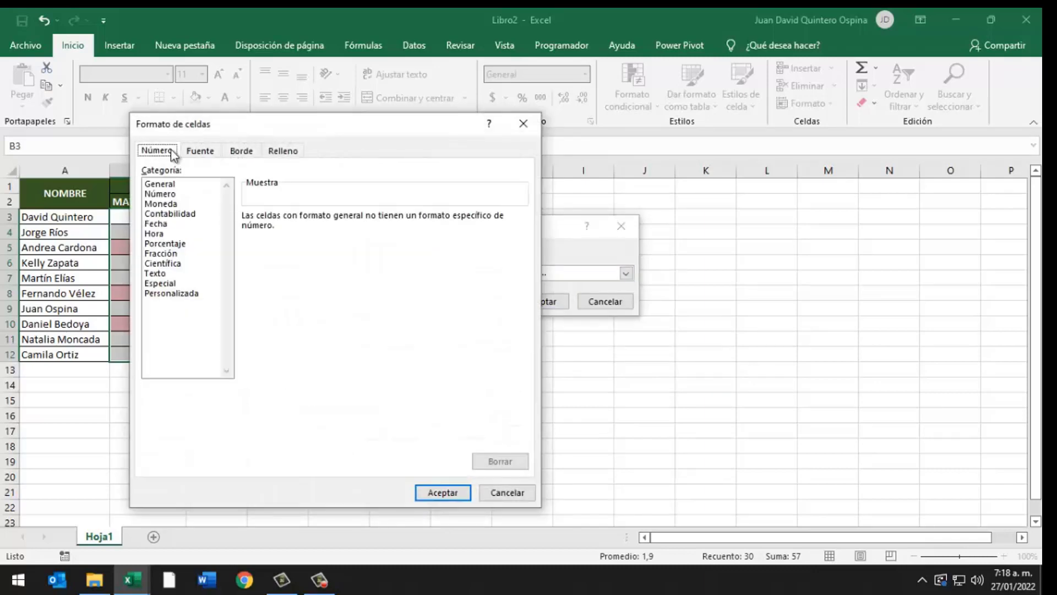
pyautogui.click(196, 155)
pyautogui.click(159, 152)
pyautogui.click(197, 154)
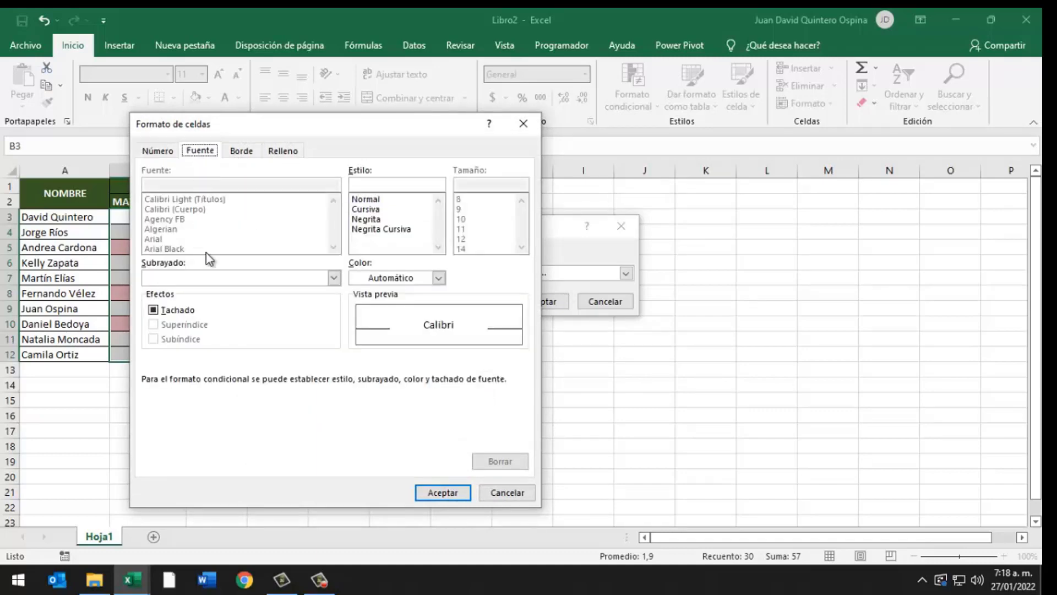
pyautogui.click(237, 149)
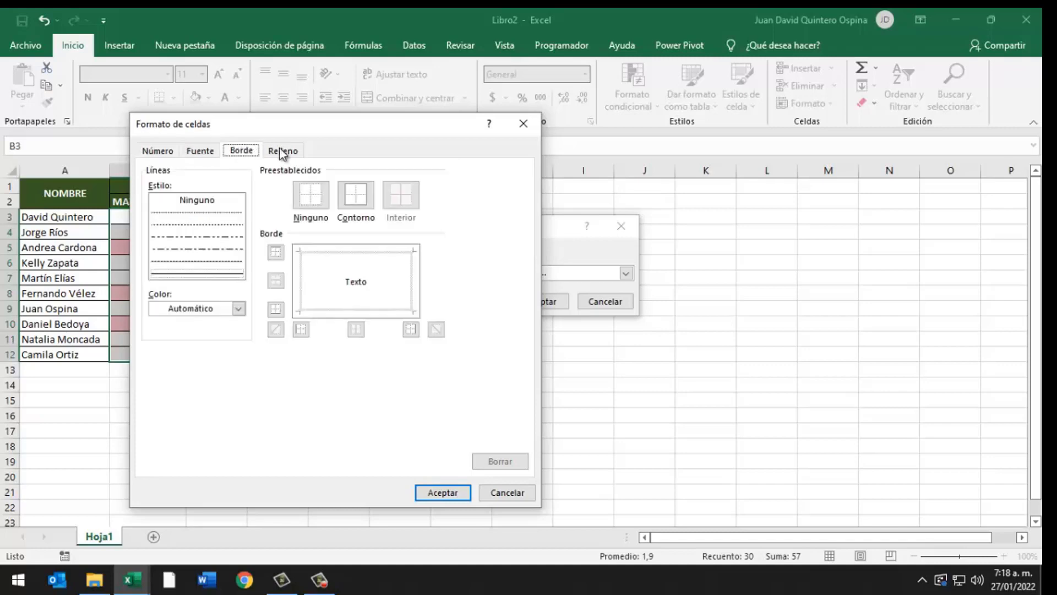
pyautogui.click(281, 152)
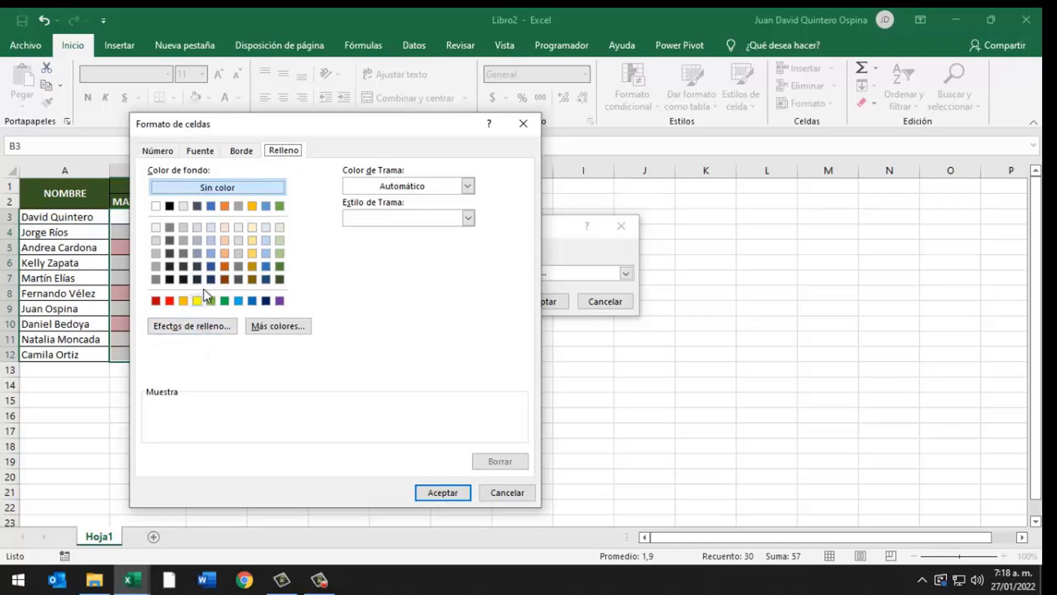
pyautogui.click(225, 279)
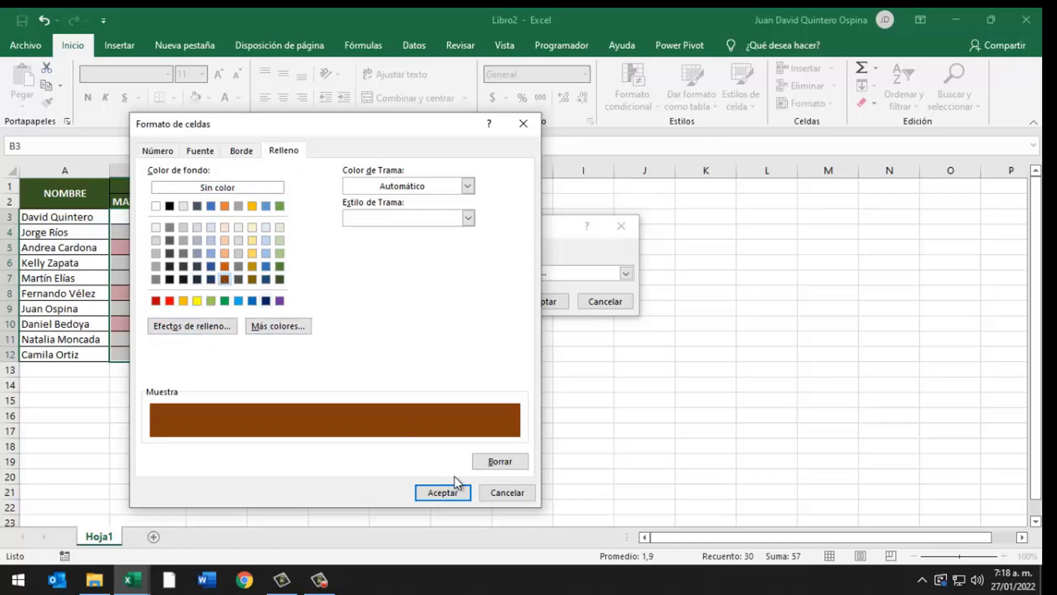
pyautogui.click(443, 491)
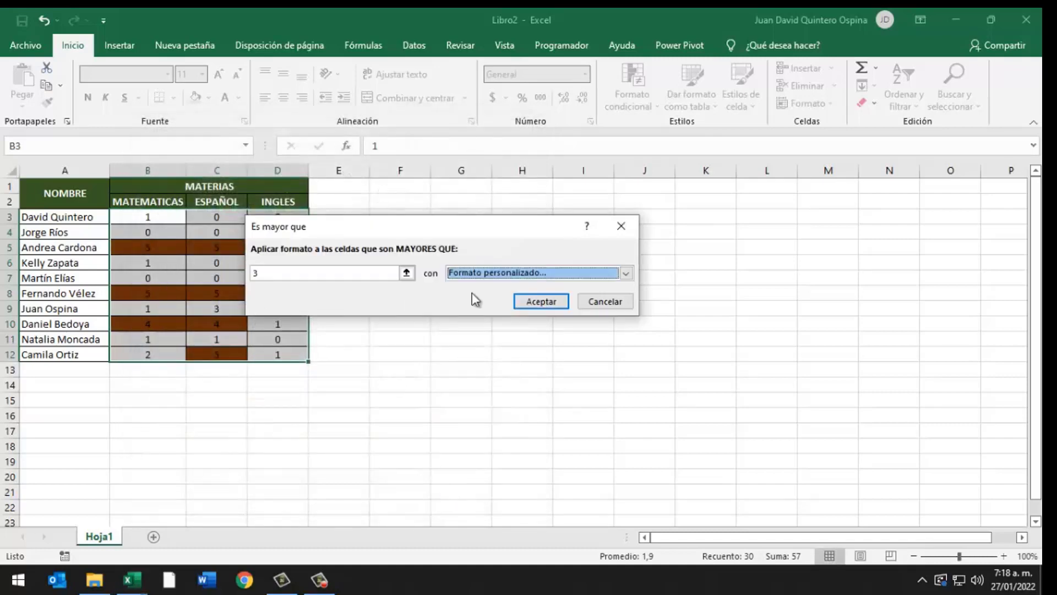
# Revert to Relleno rojo claro con texto rojo oscuro and apply the greater-than-3 rule.
pyautogui.click(523, 274)
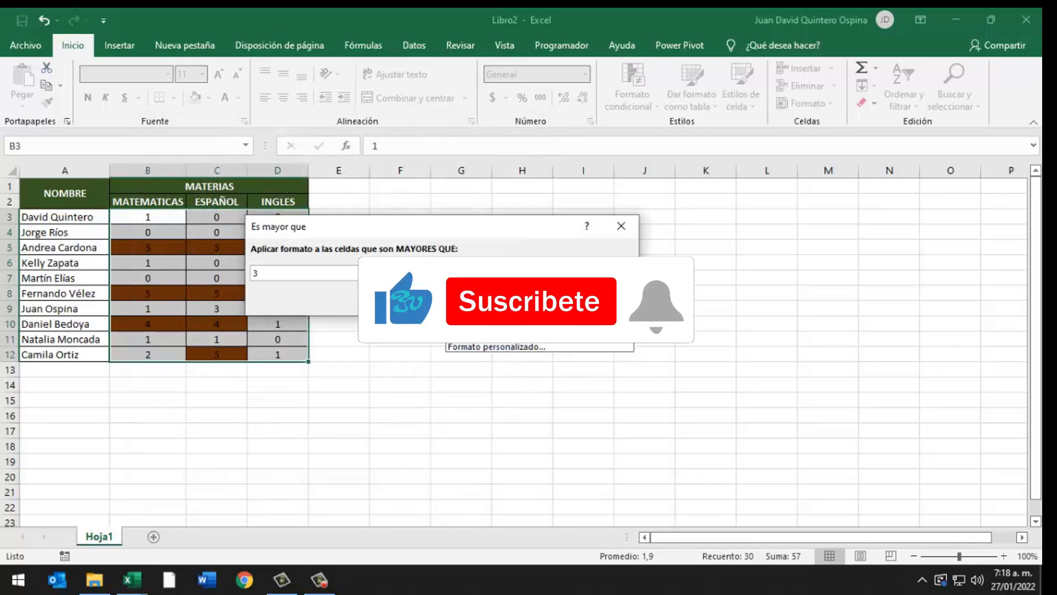
pyautogui.click(525, 286)
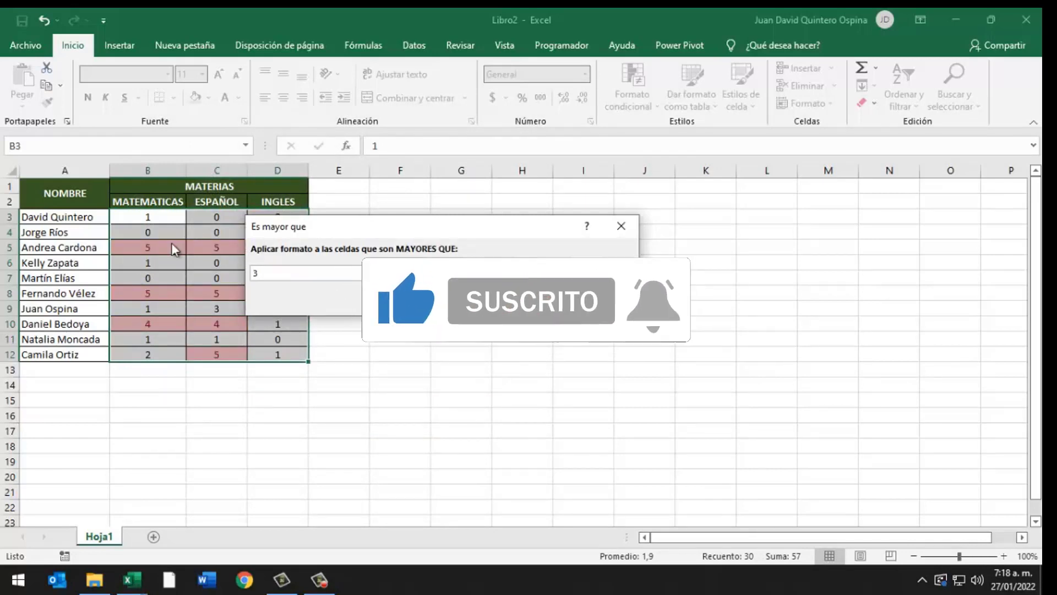
pyautogui.click(537, 302)
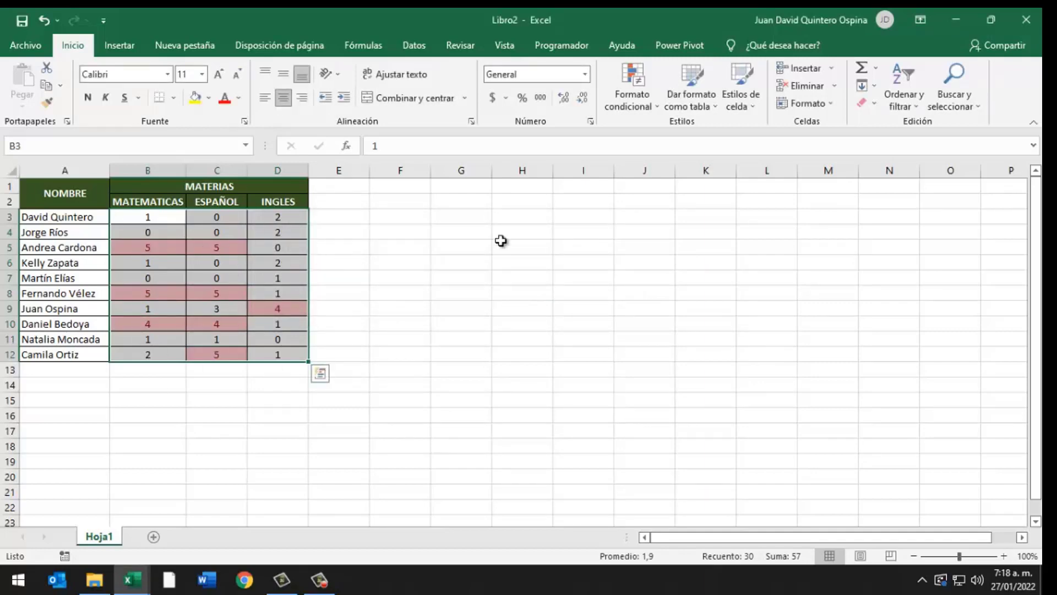
pyautogui.click(633, 105)
pyautogui.moveTo(694, 133)
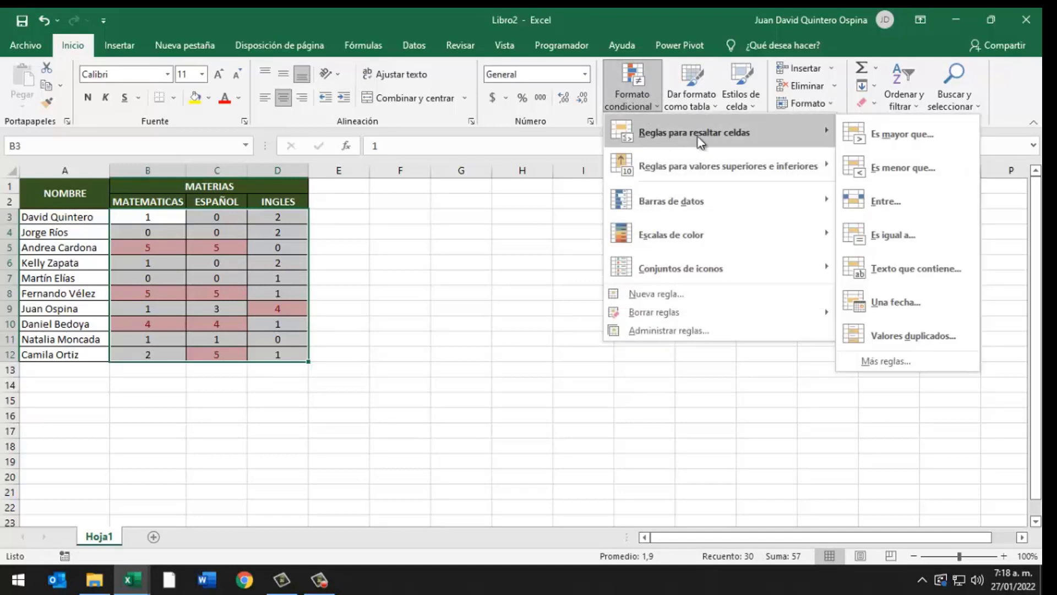
# Add a less-than-1 rule on B3:D12 using a custom black fill with white font.
pyautogui.click(883, 169)
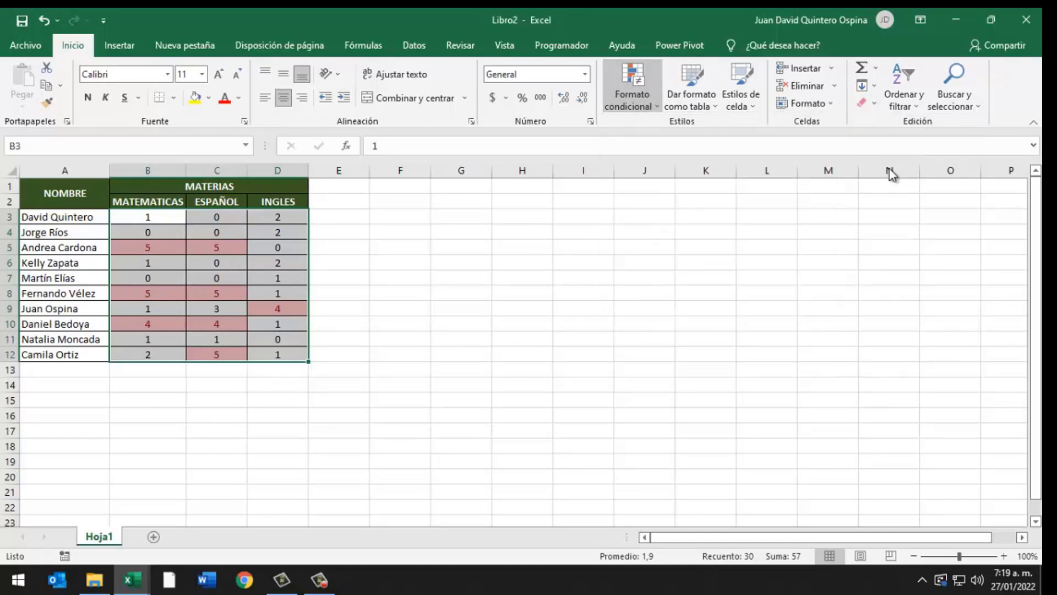
pyautogui.write('1')
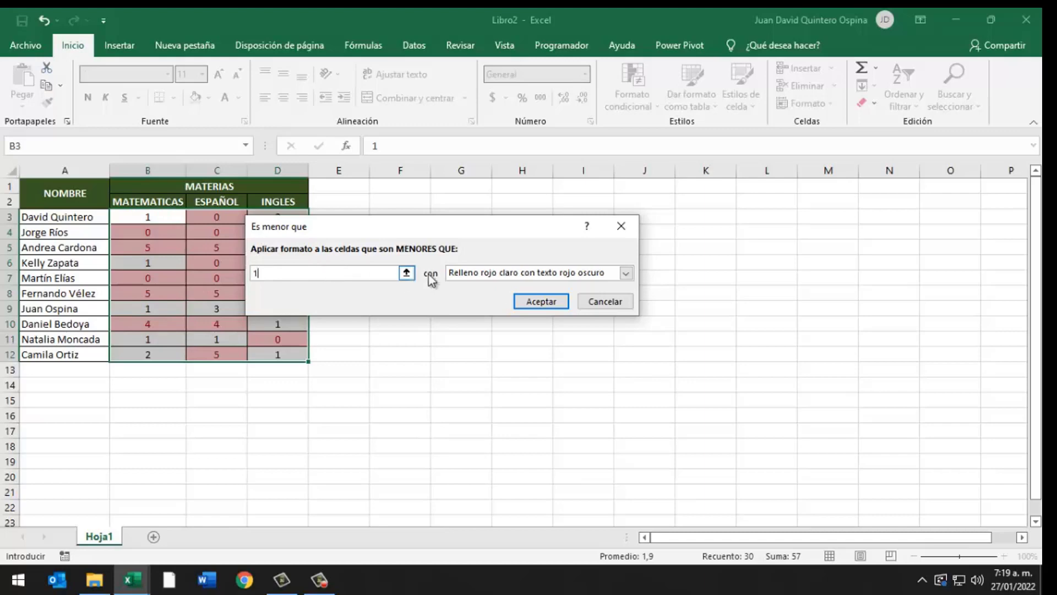
pyautogui.click(474, 273)
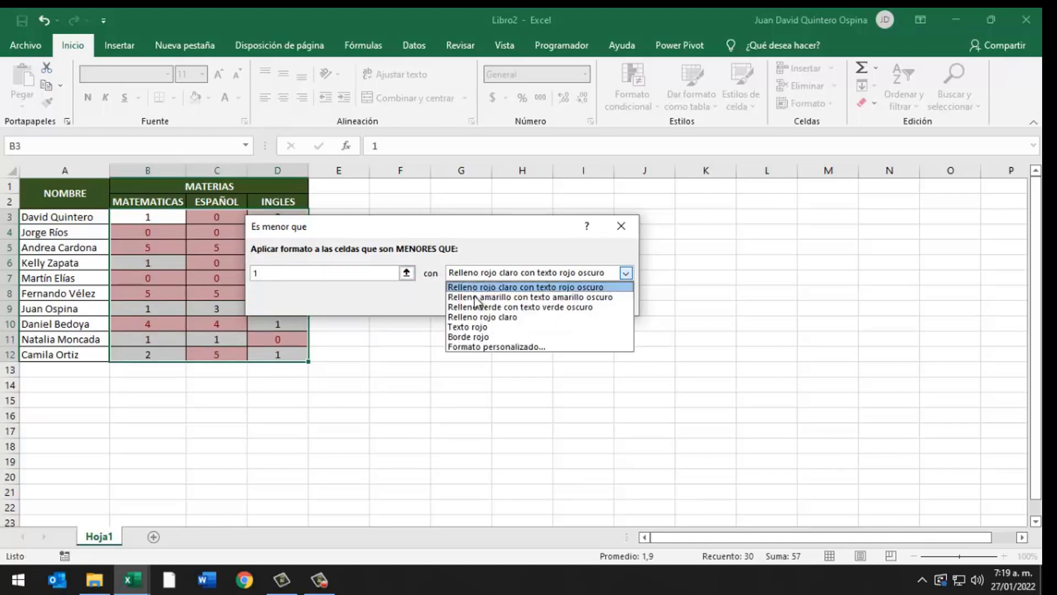
pyautogui.click(472, 345)
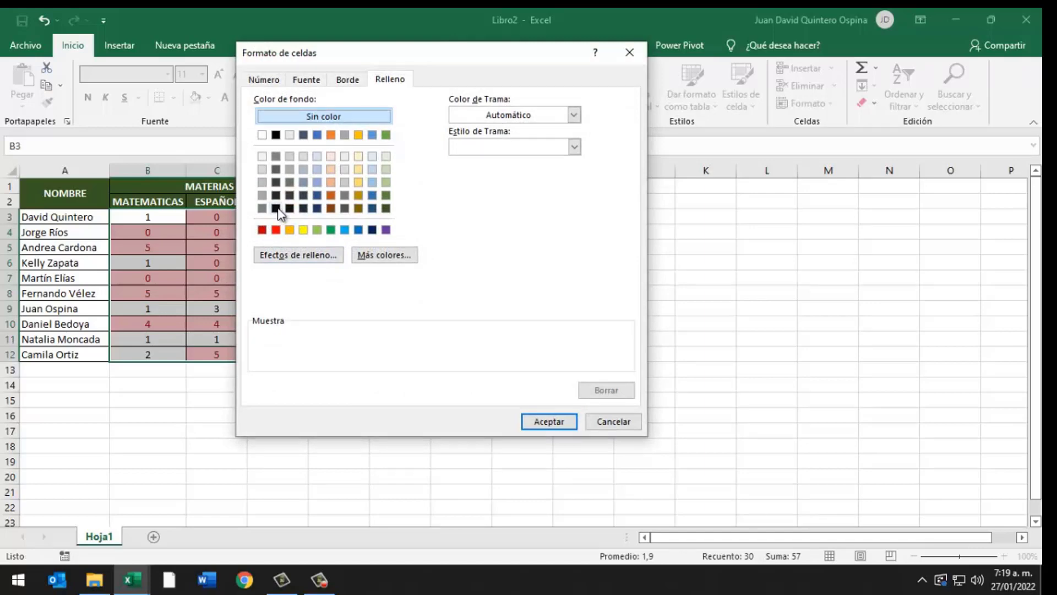
pyautogui.click(277, 209)
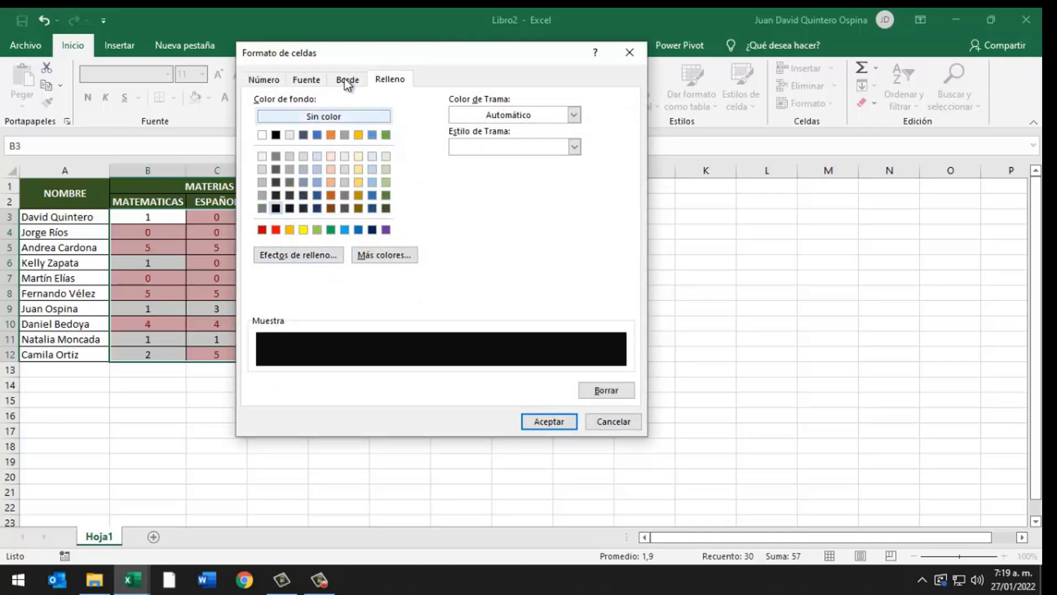
pyautogui.click(306, 80)
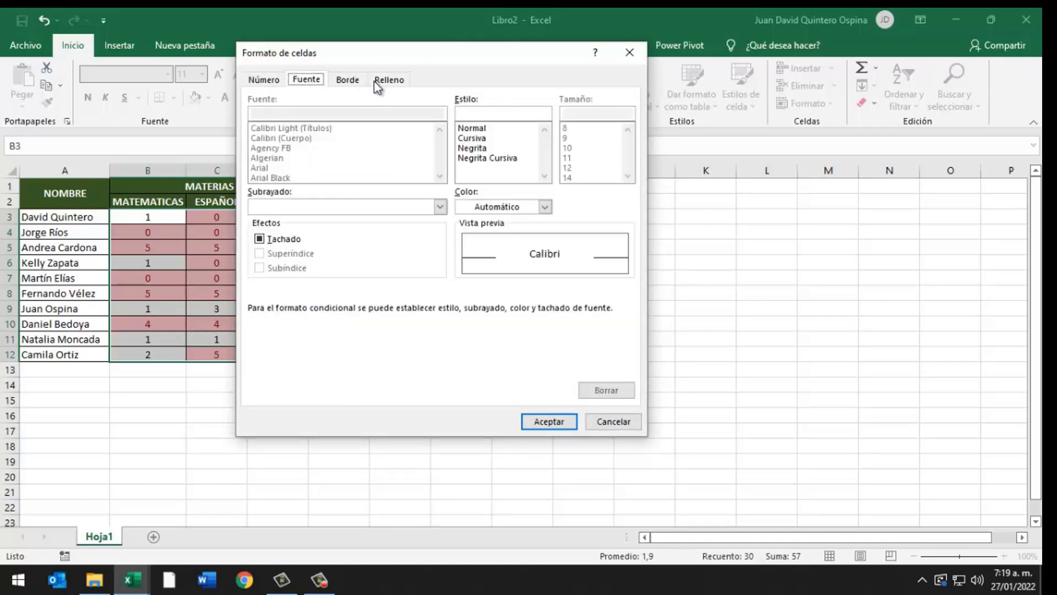
pyautogui.click(488, 209)
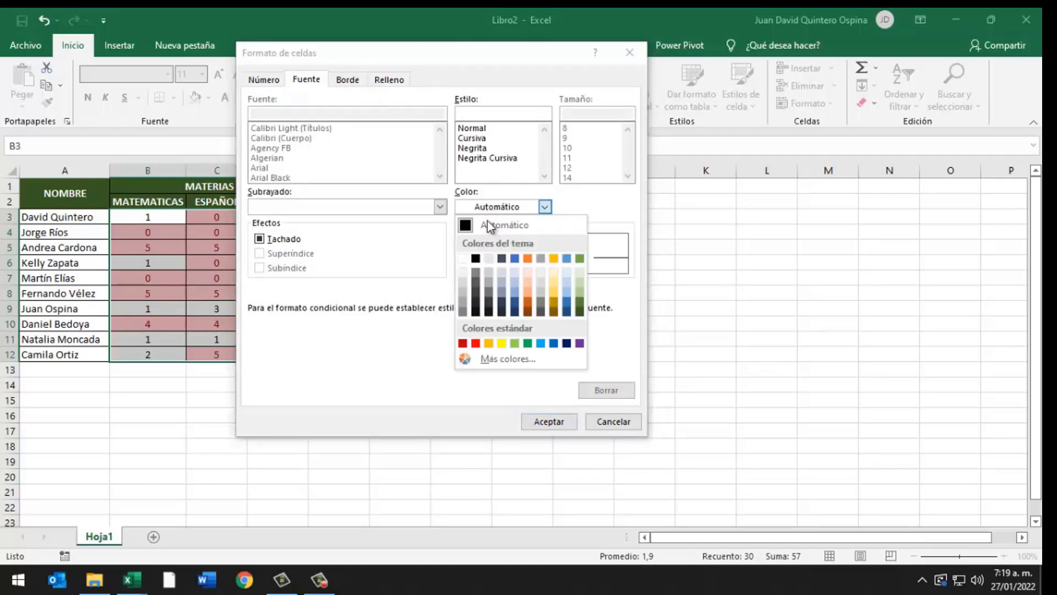
pyautogui.click(462, 258)
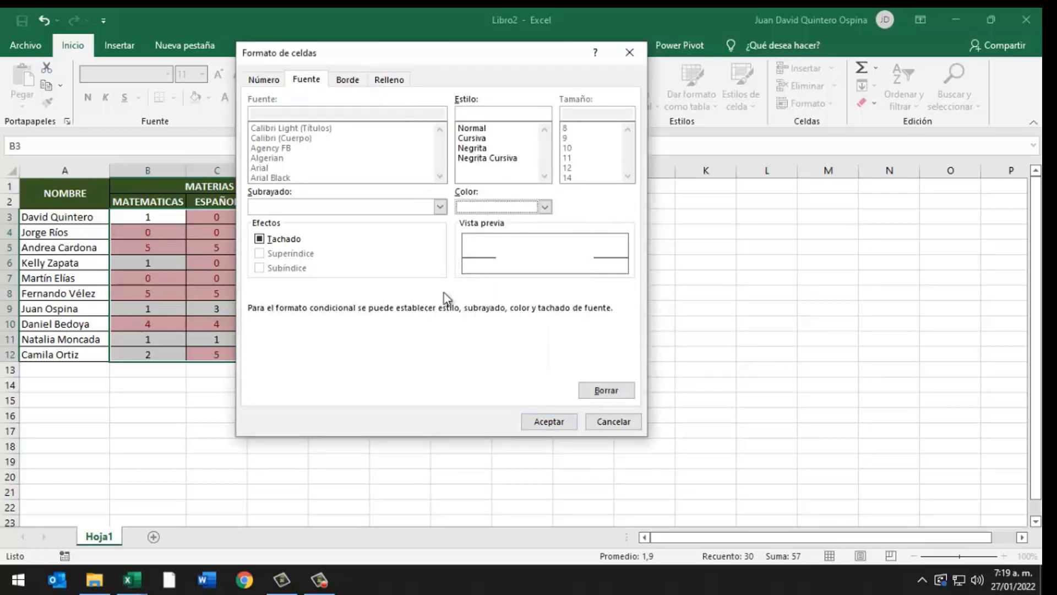
pyautogui.click(537, 425)
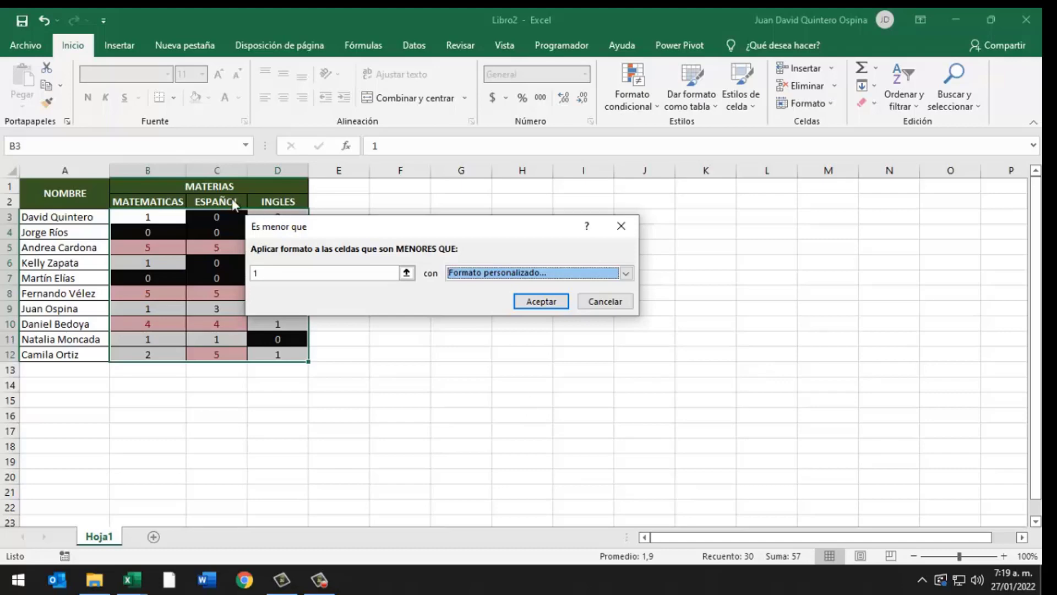
pyautogui.click(534, 304)
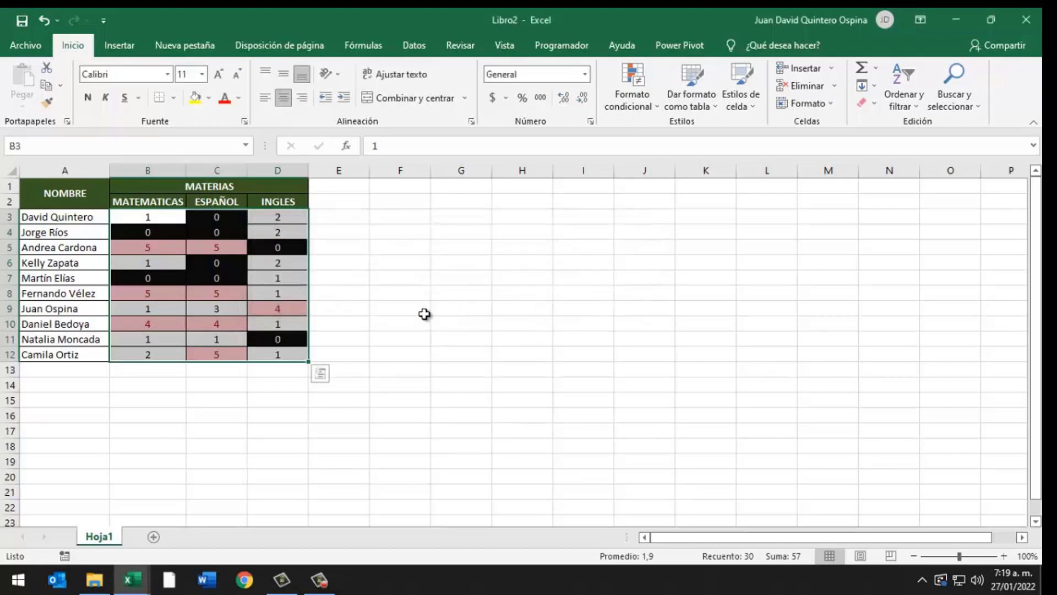
pyautogui.click(640, 96)
pyautogui.moveTo(702, 133)
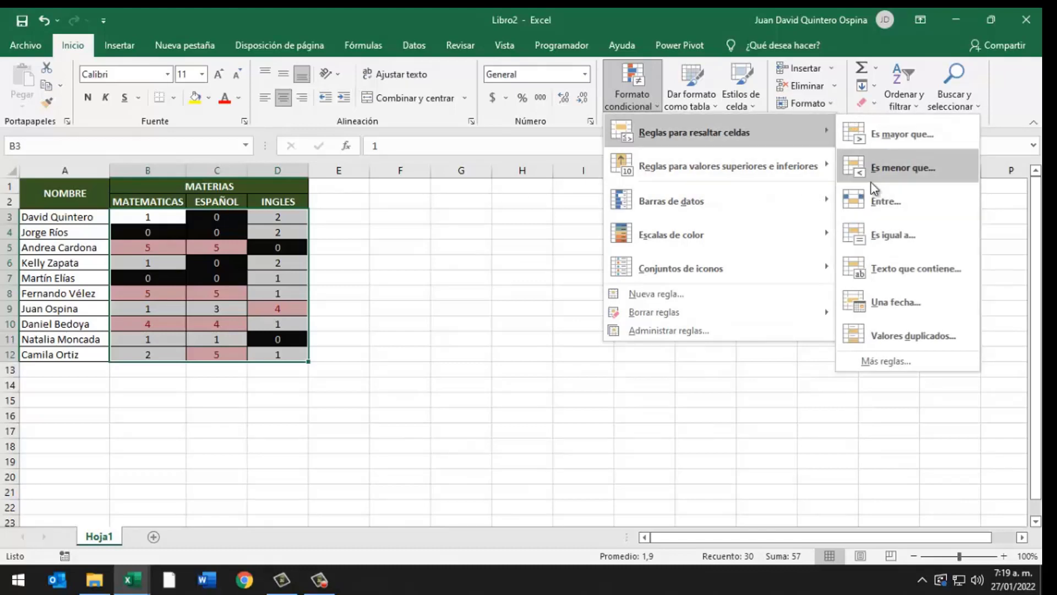
pyautogui.click(217, 236)
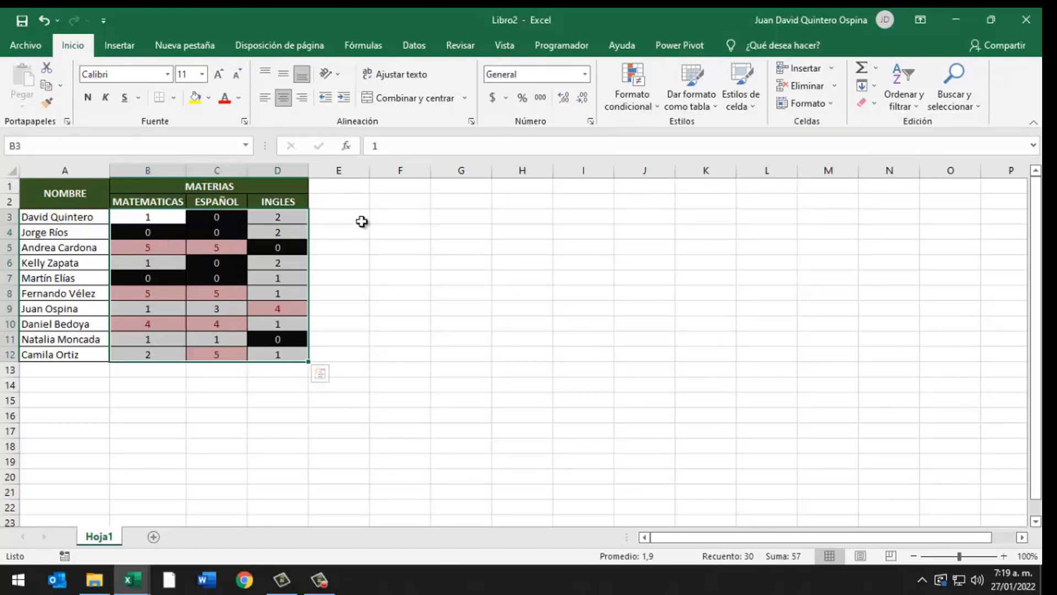
pyautogui.click(363, 245)
pyautogui.click(165, 217)
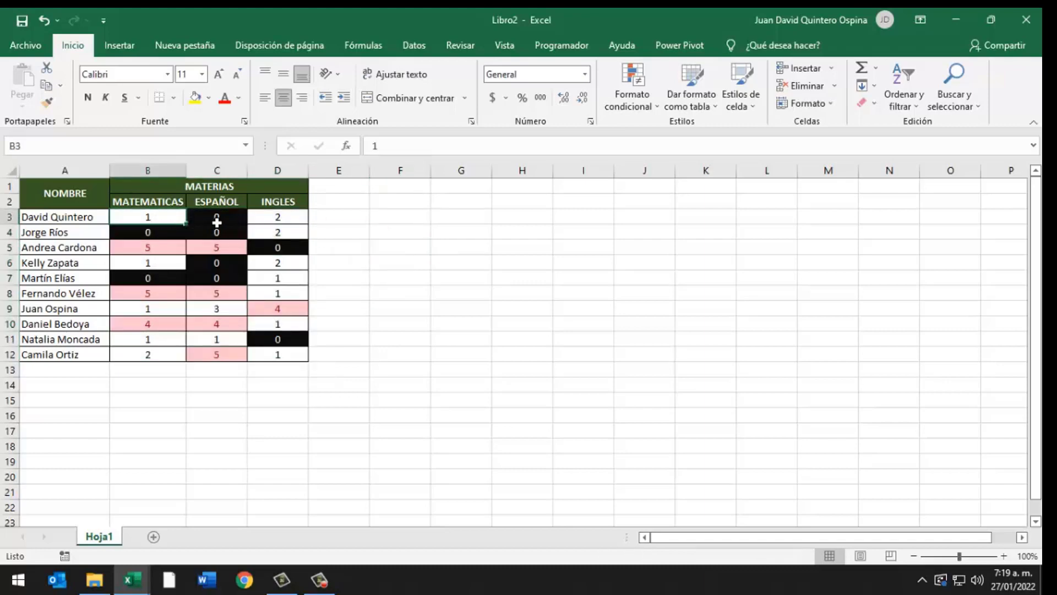
pyautogui.click(216, 222)
pyautogui.click(269, 217)
pyautogui.click(275, 232)
pyautogui.click(277, 247)
pyautogui.click(278, 262)
pyautogui.click(279, 278)
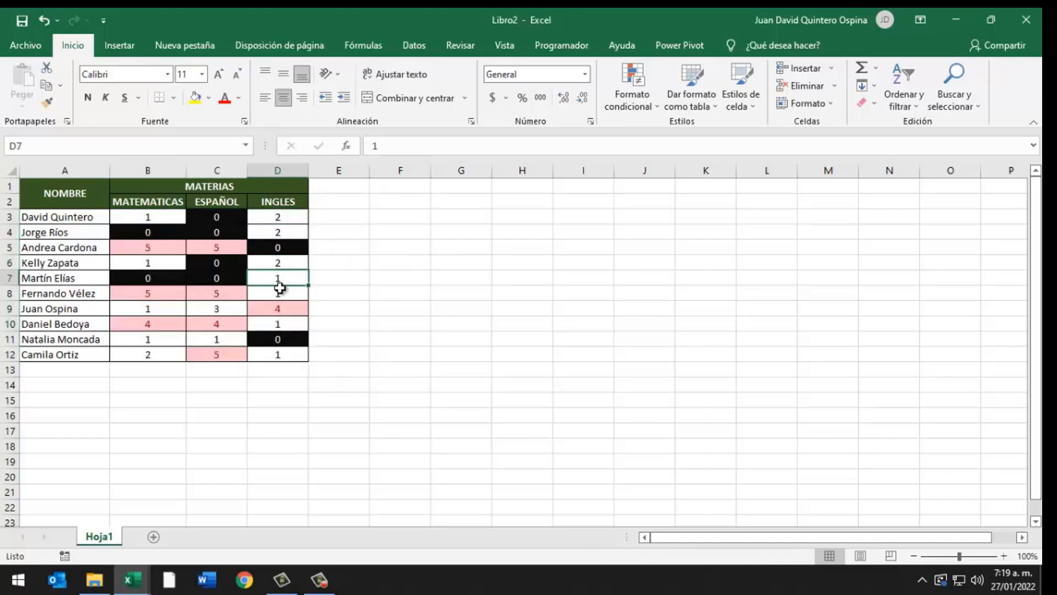
pyautogui.click(279, 293)
pyautogui.click(233, 309)
pyautogui.click(168, 307)
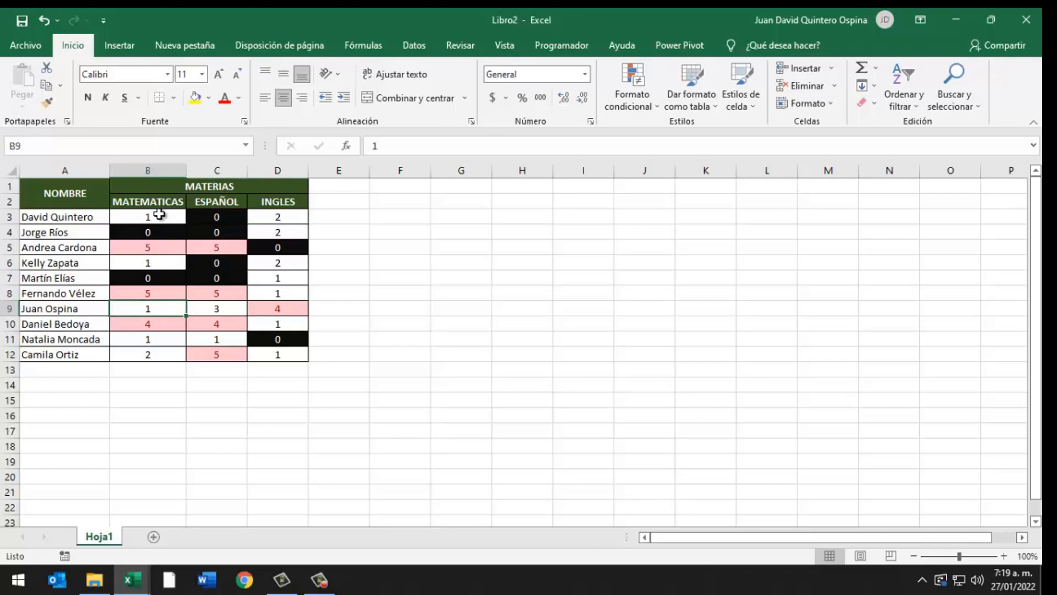
pyautogui.click(239, 216)
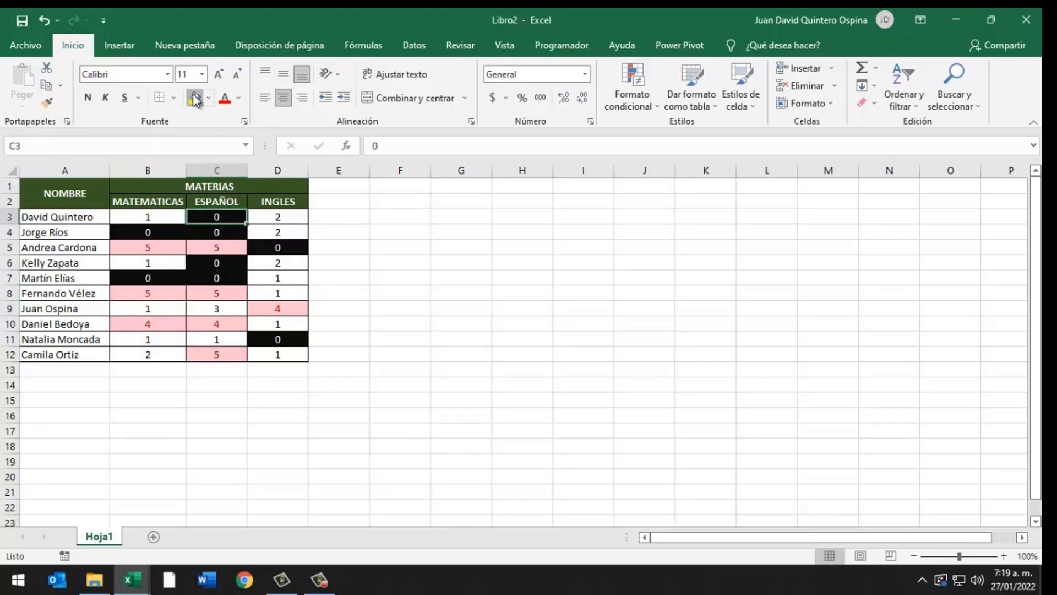
pyautogui.moveTo(131, 220); pyautogui.dragTo(279, 353)
pyautogui.click(136, 226)
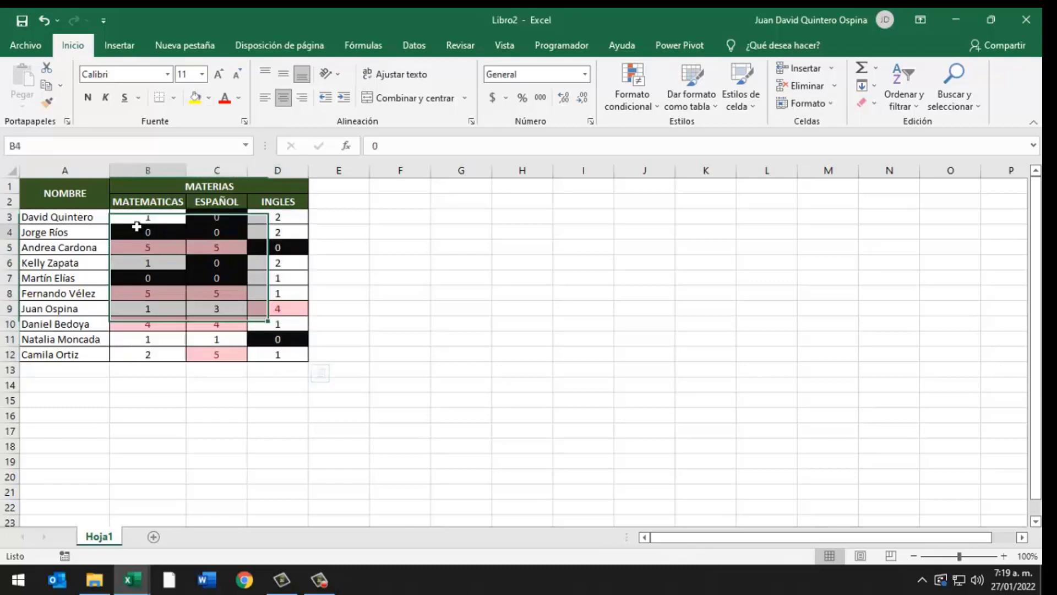
pyautogui.moveTo(144, 216); pyautogui.dragTo(271, 354)
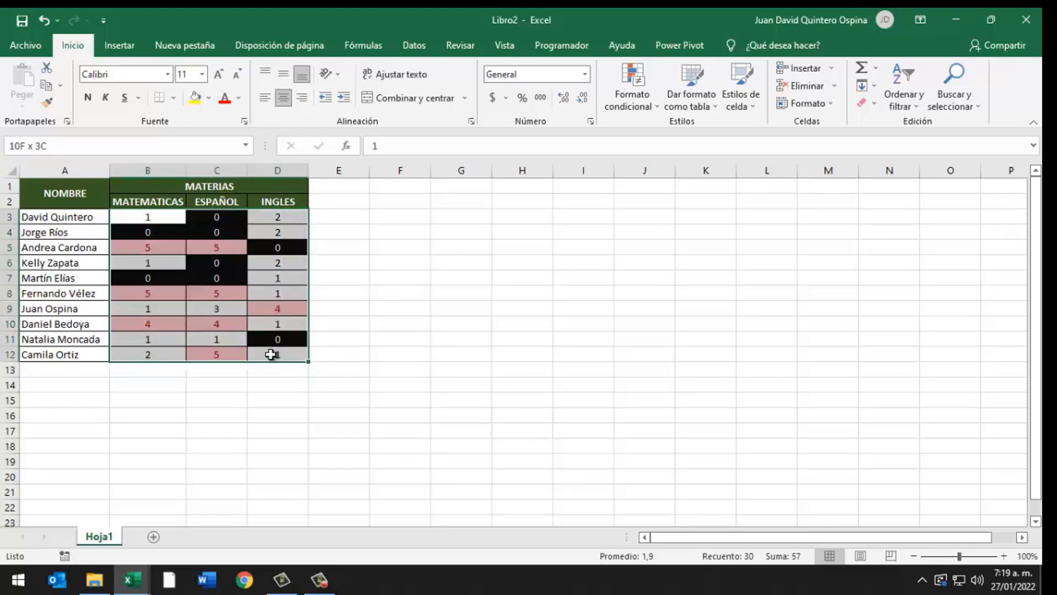
# Open the rules manager for B3:D12 and review the 'Valor de celda < 1' and '> 3' rules.
pyautogui.click(145, 215)
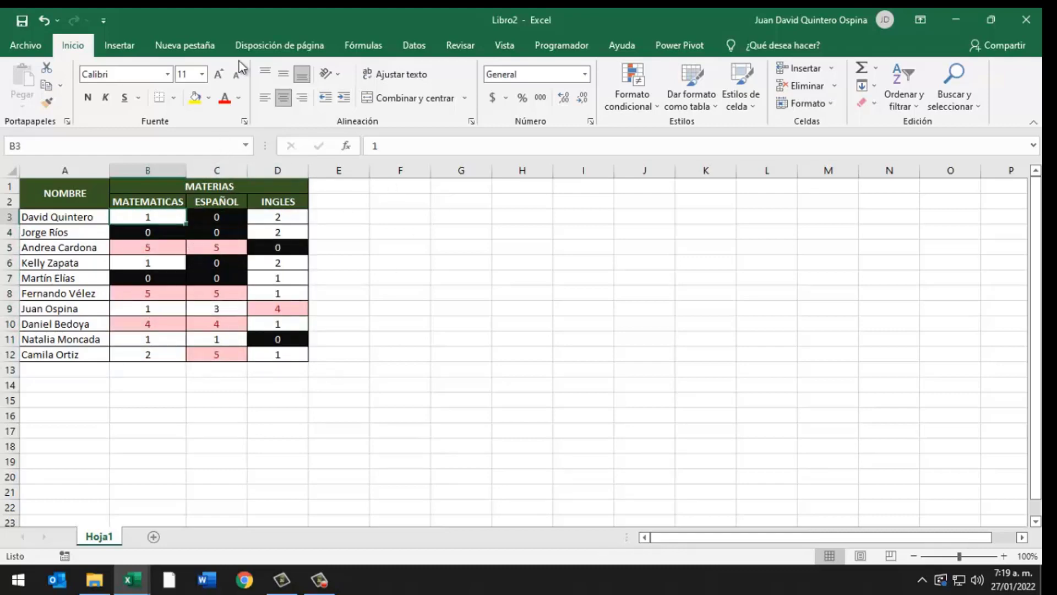
pyautogui.click(636, 97)
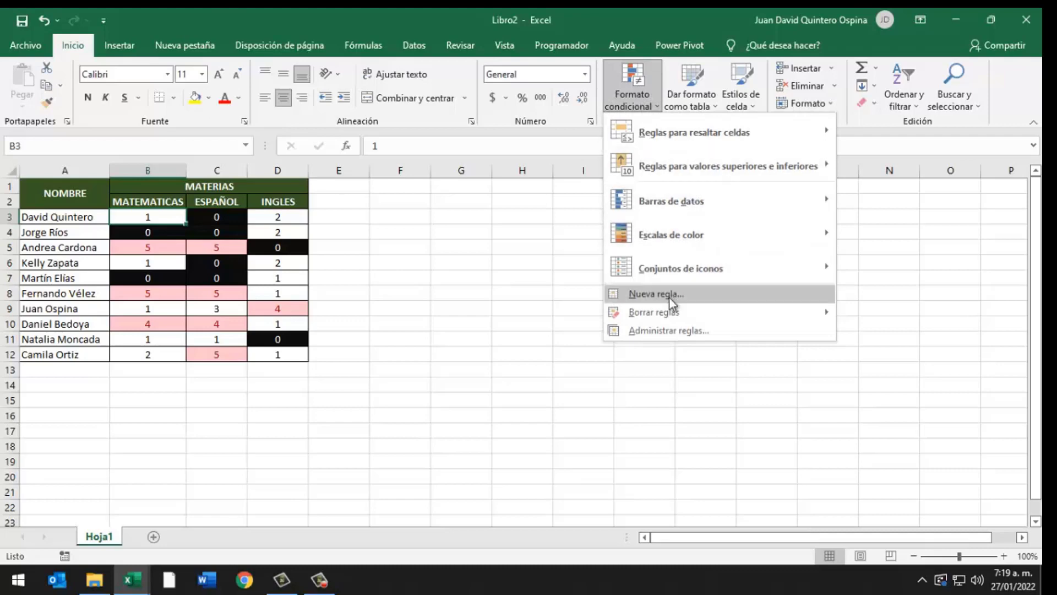
pyautogui.moveTo(653, 311)
pyautogui.click(673, 328)
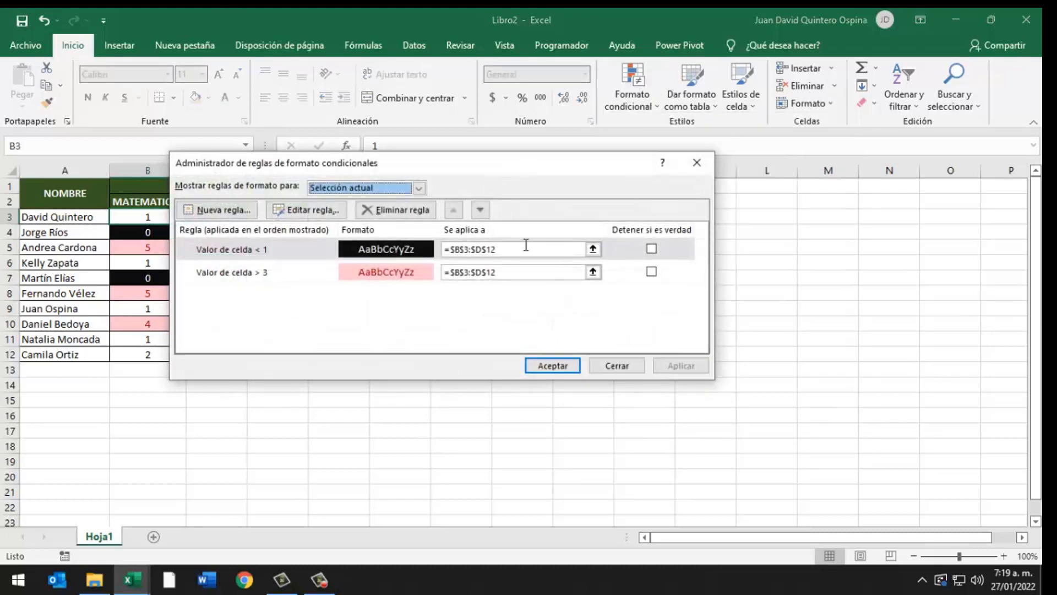
pyautogui.moveTo(422, 167); pyautogui.dragTo(549, 157)
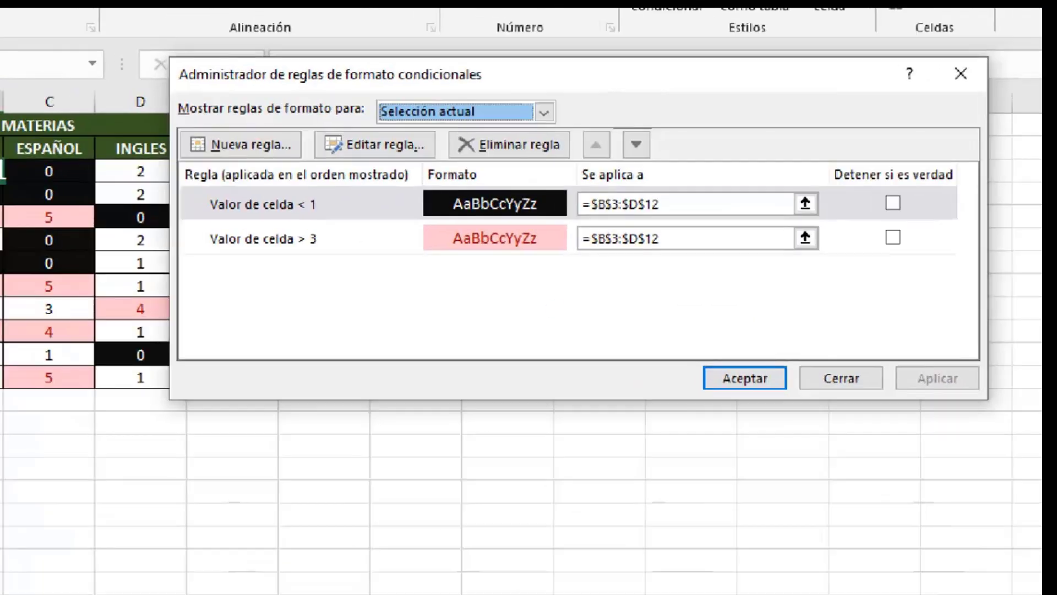
pyautogui.moveTo(833, 205); pyautogui.dragTo(865, 176)
pyautogui.moveTo(834, 242); pyautogui.dragTo(862, 229)
pyautogui.moveTo(181, 170)
pyautogui.mouseDown()
pyautogui.moveTo(785, 278)
pyautogui.moveTo(851, 215)
pyautogui.moveTo(791, 178)
pyautogui.mouseUp()
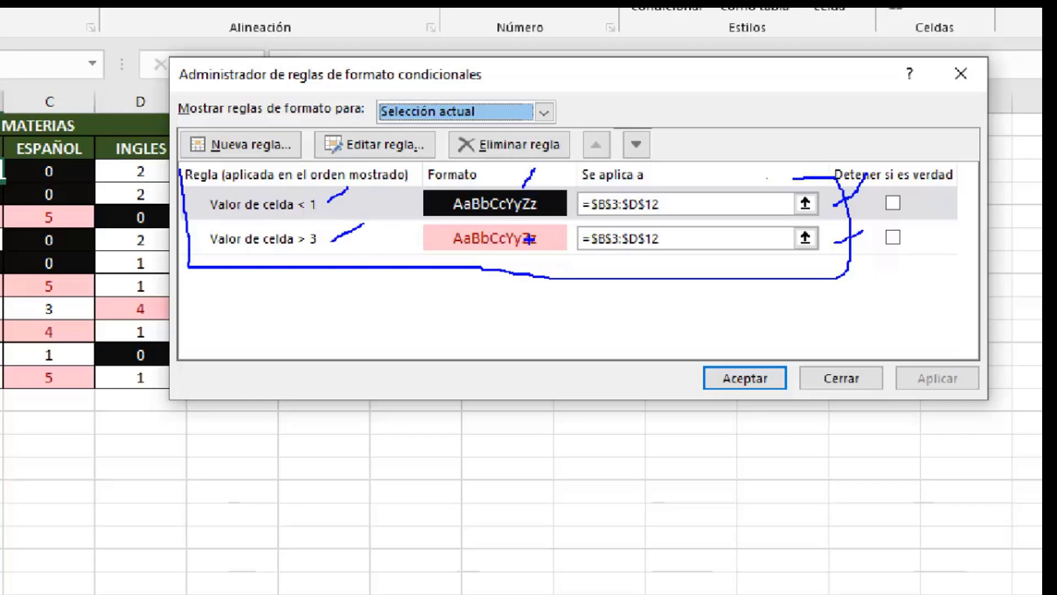
pyautogui.moveTo(517, 232); pyautogui.dragTo(537, 220)
pyautogui.moveTo(671, 243); pyautogui.dragTo(691, 231)
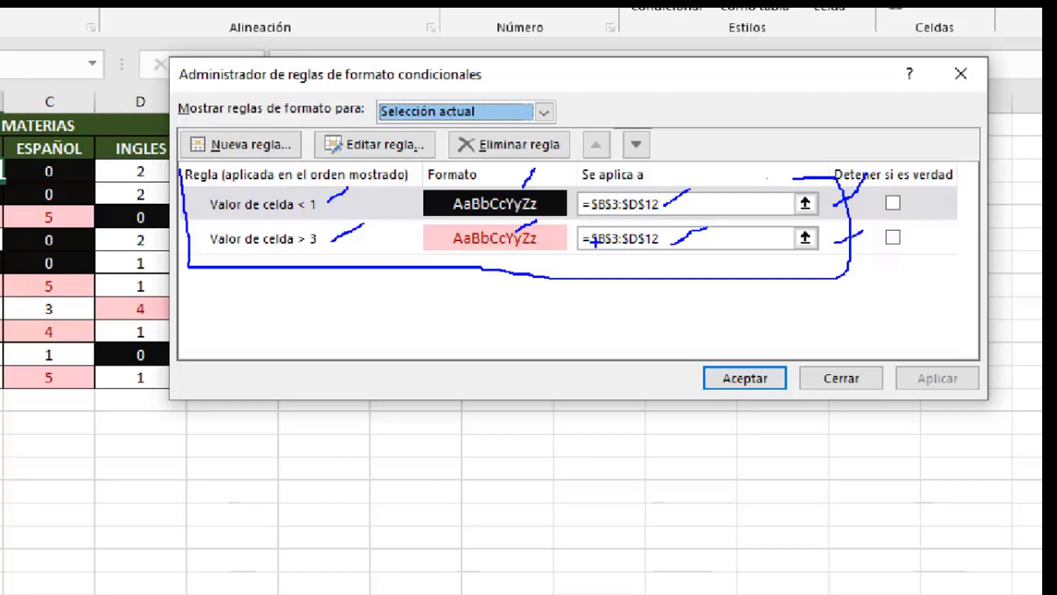
pyautogui.press('Escape')
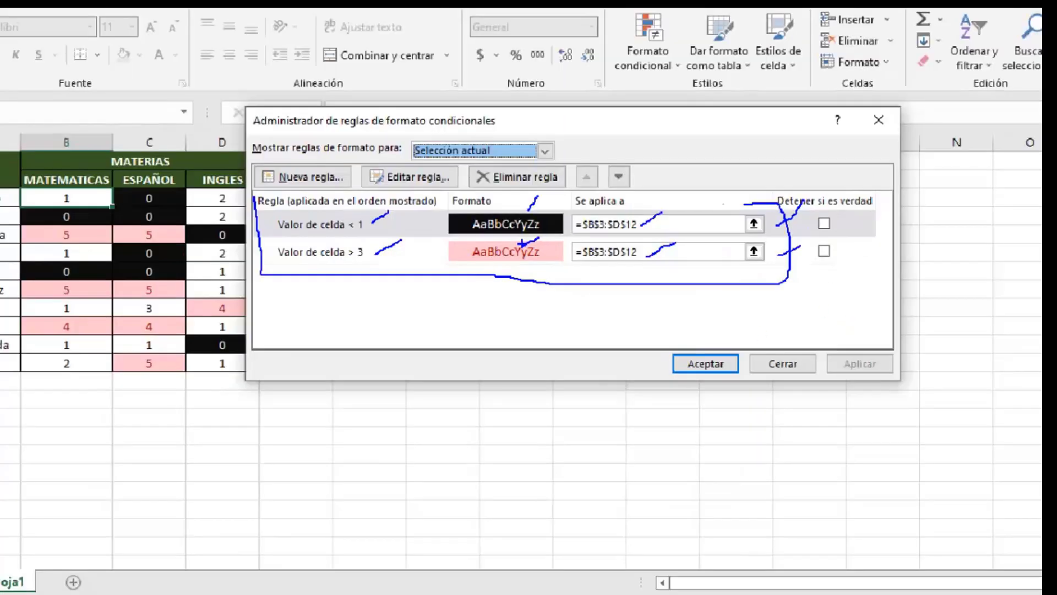
# Open the 'Valor de celda < 1' rule, cancel the edit, and reorder the two rules.
pyautogui.click(408, 237)
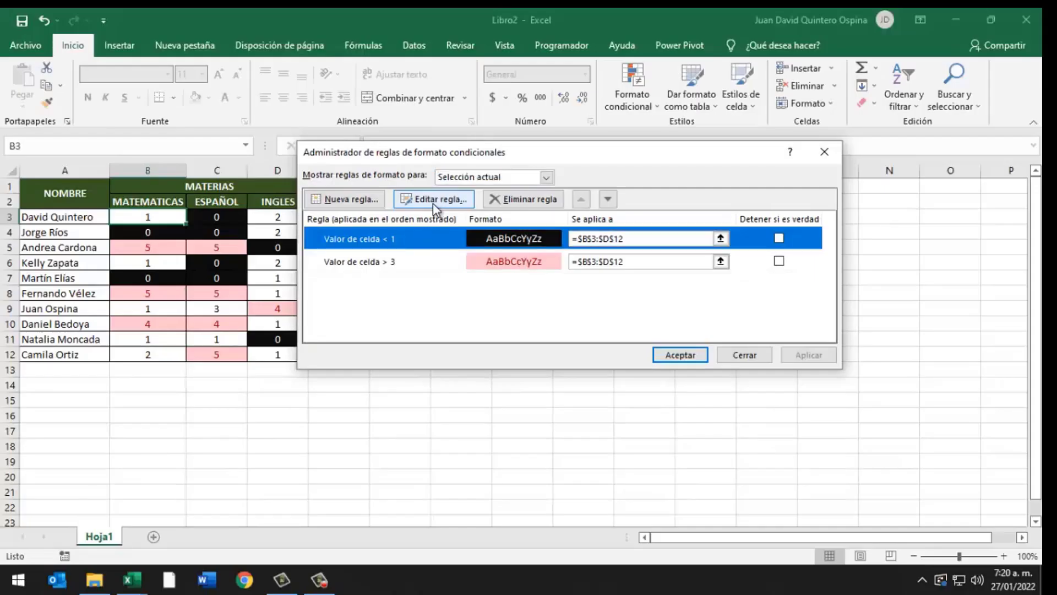
pyautogui.click(434, 204)
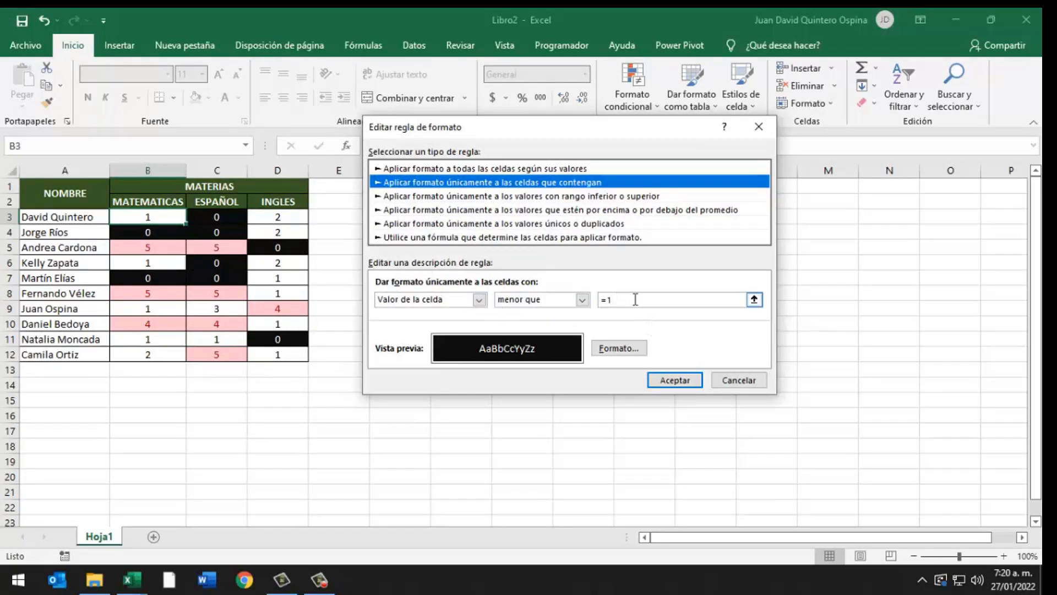
pyautogui.press('Return')
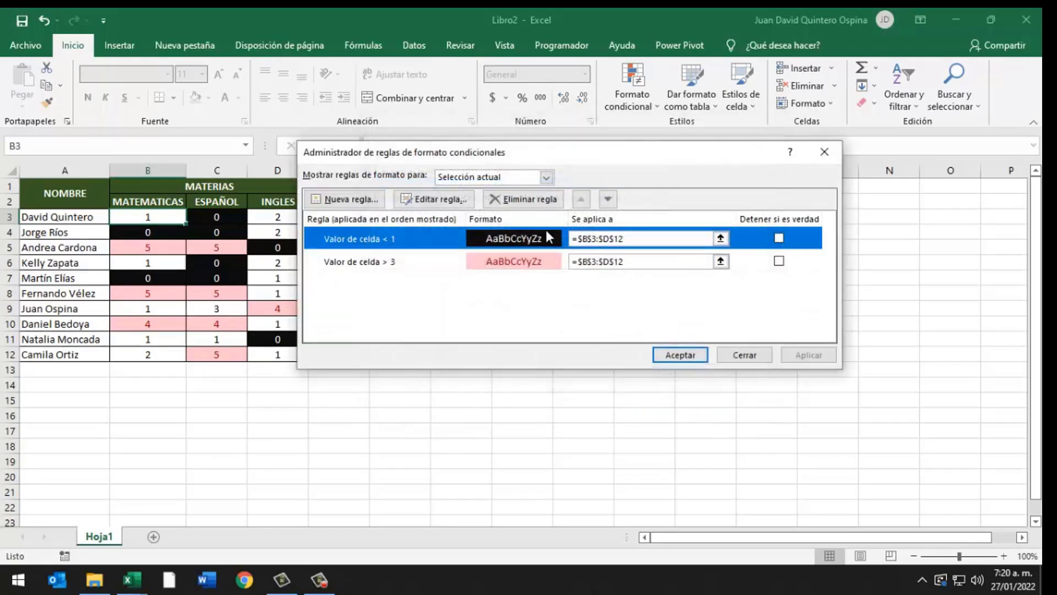
pyautogui.click(608, 199)
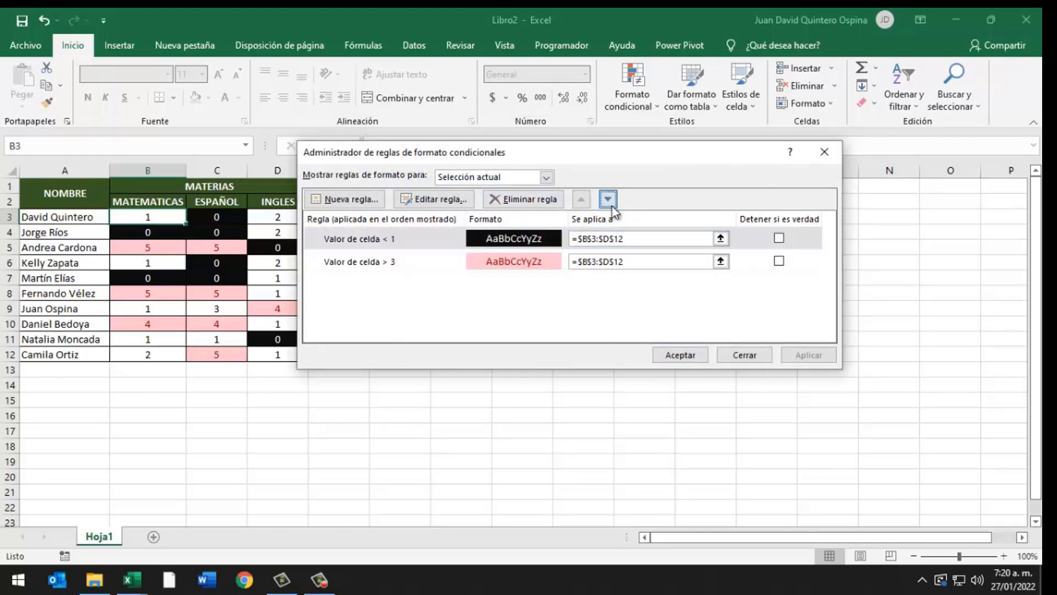
pyautogui.click(582, 200)
pyautogui.click(608, 199)
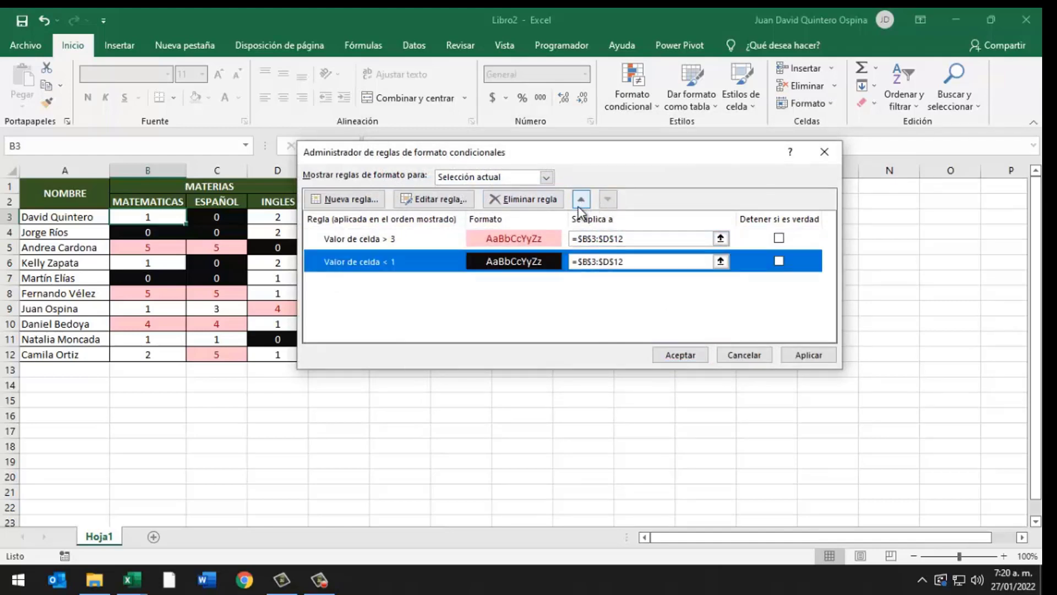
pyautogui.click(535, 241)
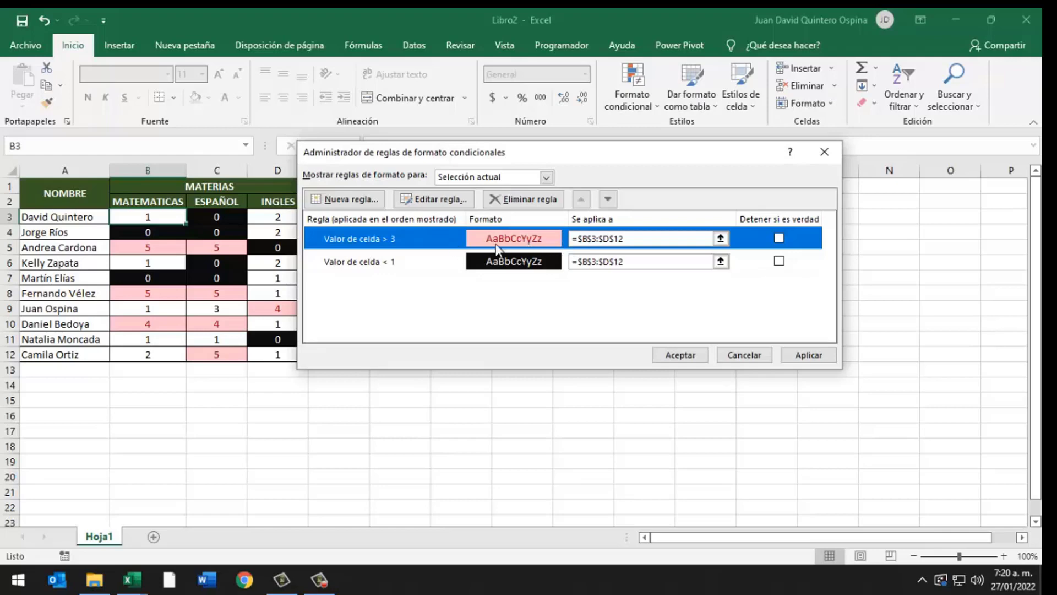
pyautogui.click(502, 262)
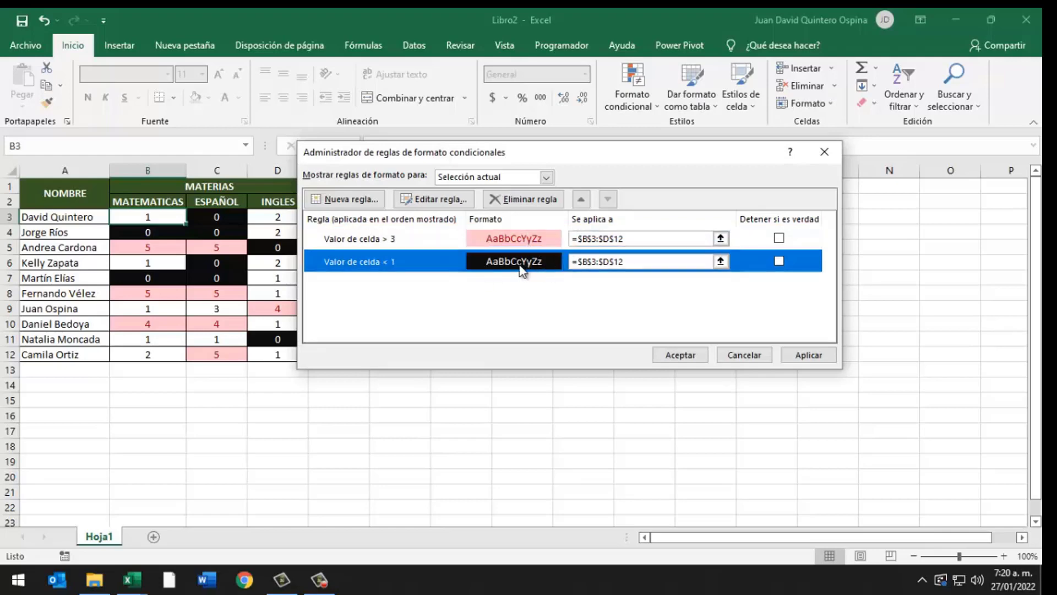
pyautogui.click(580, 198)
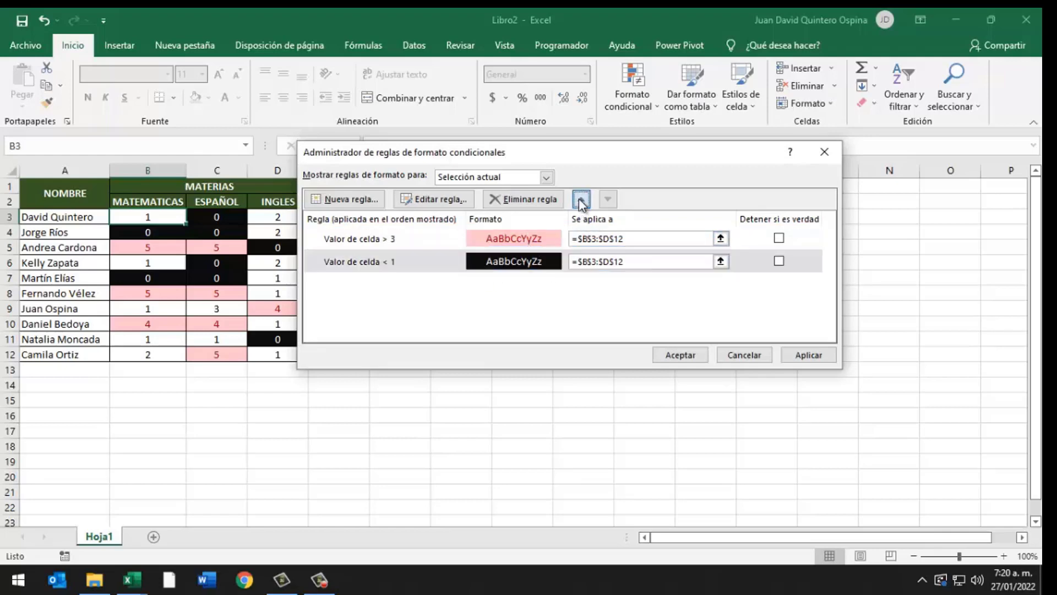
# Delete both the less-than-1 and greater-than-3 rules and apply the removal.
pyautogui.click(532, 201)
pyautogui.click(519, 203)
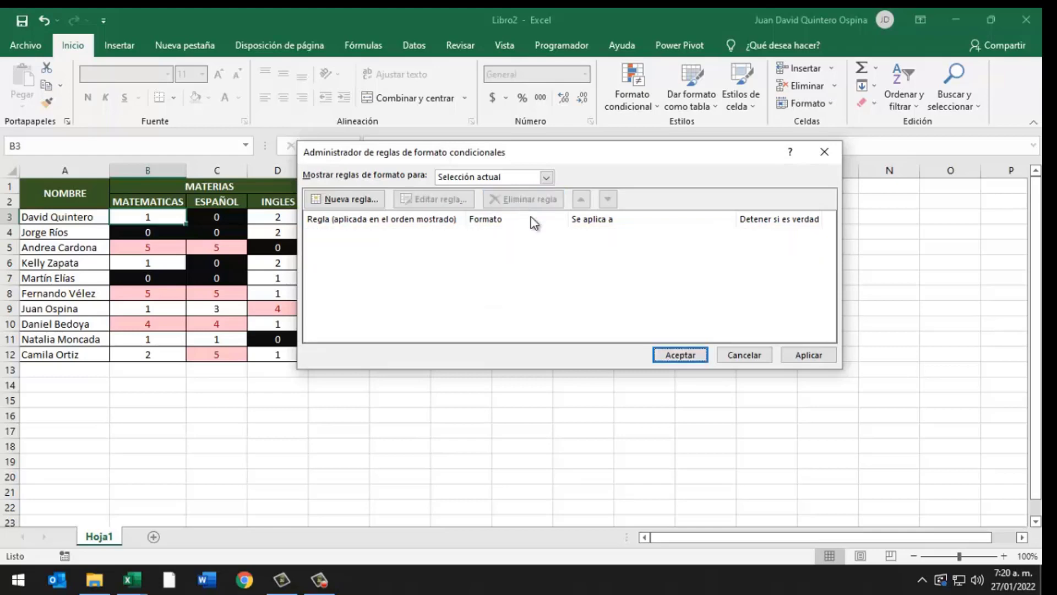
pyautogui.click(818, 355)
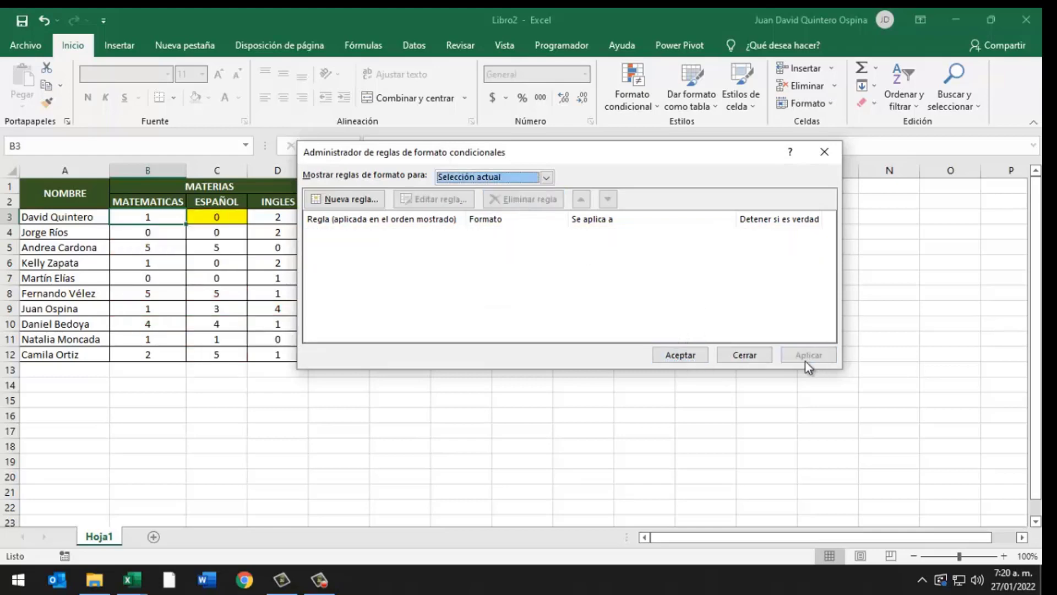
pyautogui.click(677, 355)
pyautogui.click(223, 220)
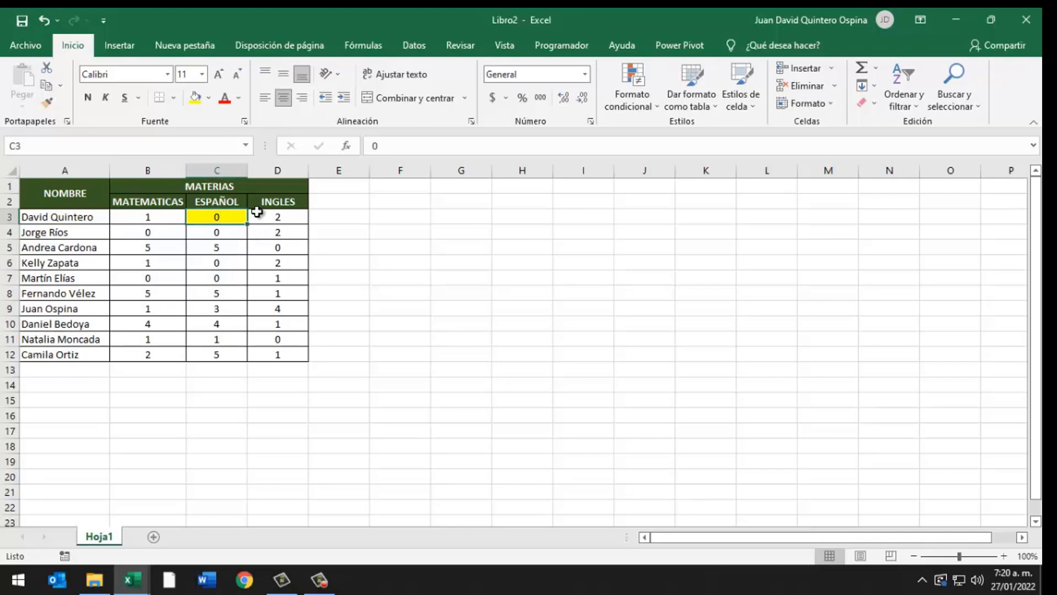
# Remove C3's yellow fill and give C3 a between 3 and 5 light red rule.
pyautogui.click(209, 97)
pyautogui.click(229, 234)
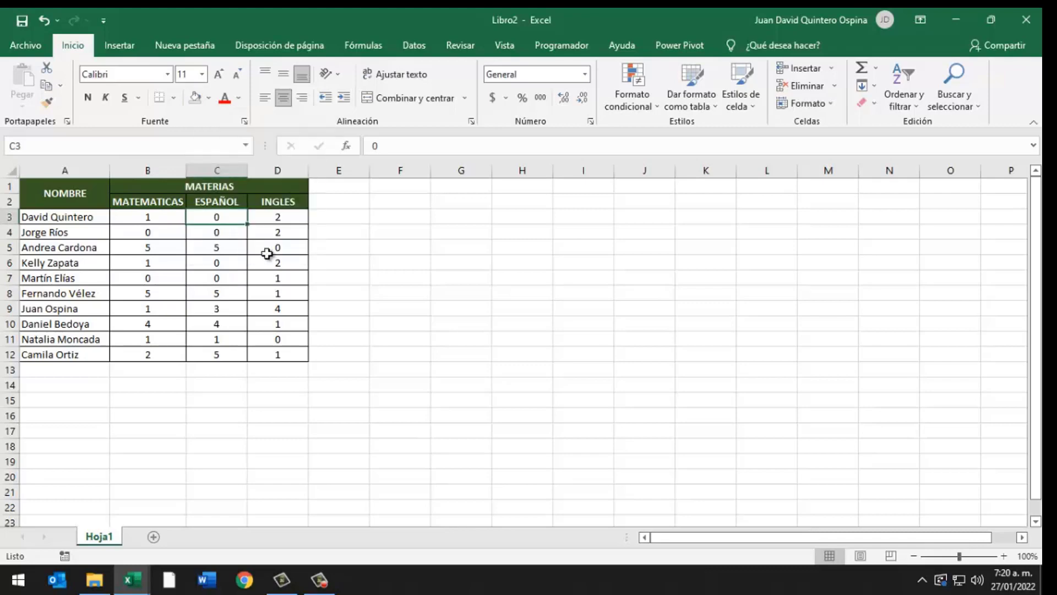
pyautogui.click(645, 93)
pyautogui.moveTo(690, 132)
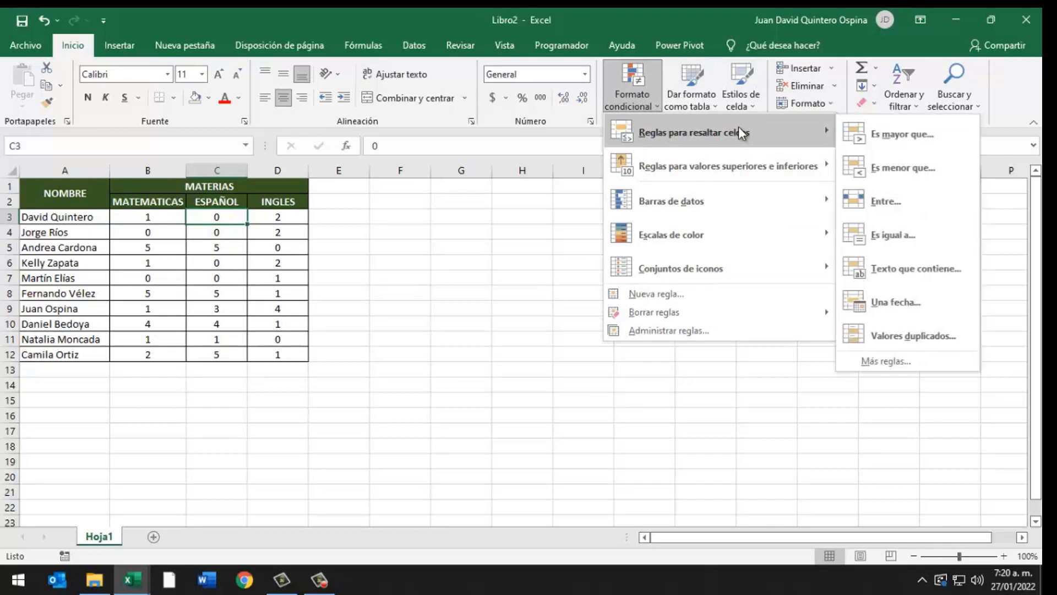
pyautogui.click(886, 206)
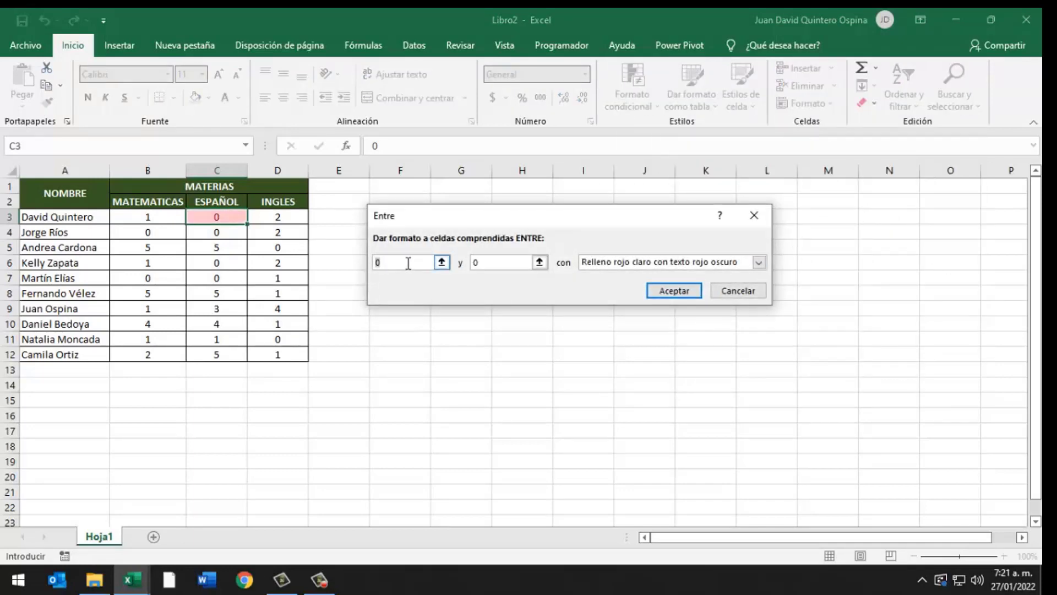
pyautogui.moveTo(438, 222); pyautogui.dragTo(390, 222)
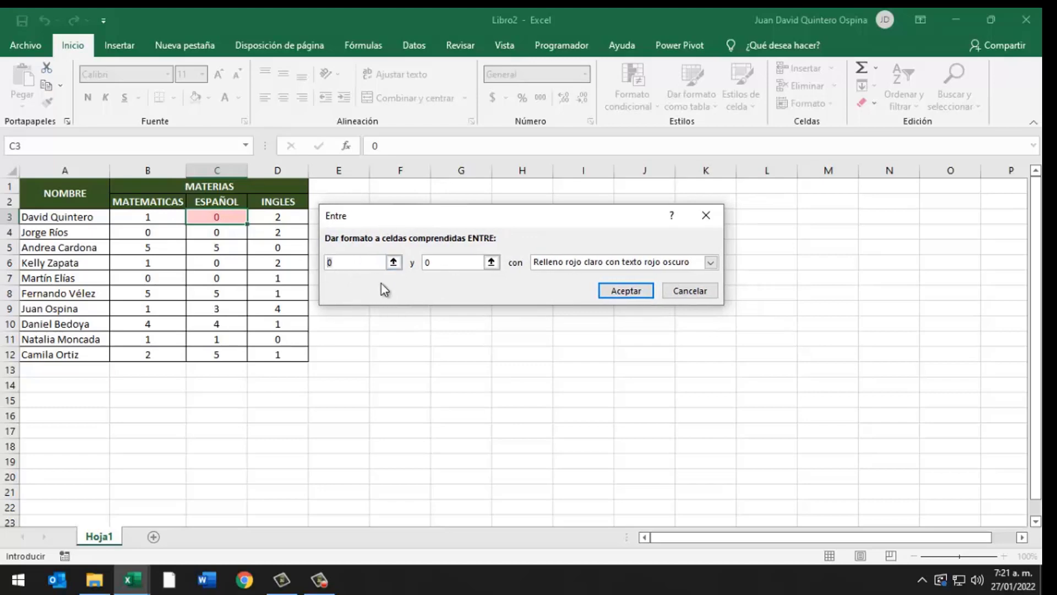
pyautogui.write('3')
pyautogui.click(442, 260)
pyautogui.write('5')
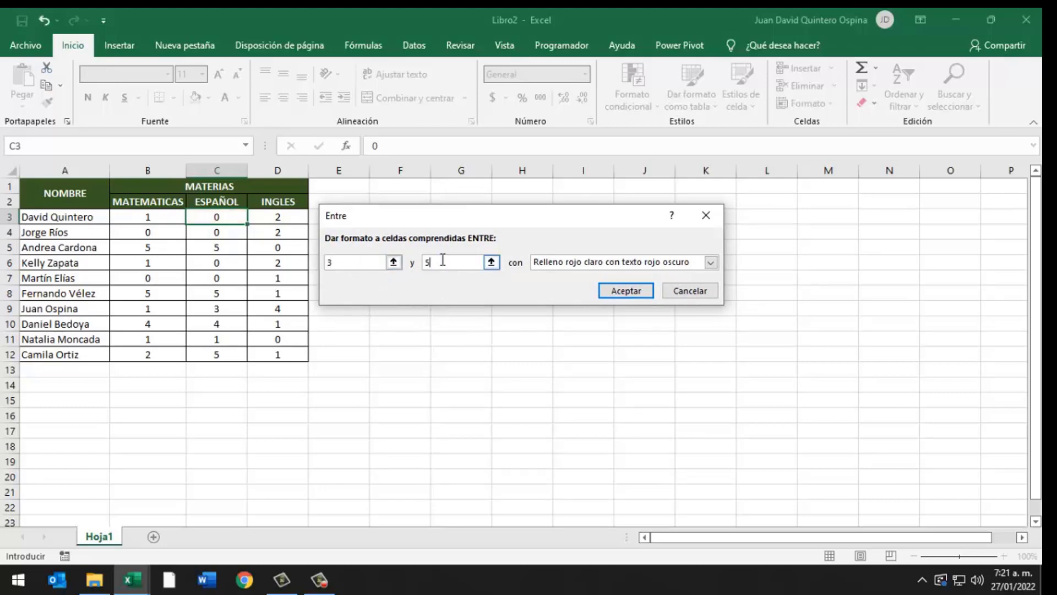
pyautogui.click(621, 295)
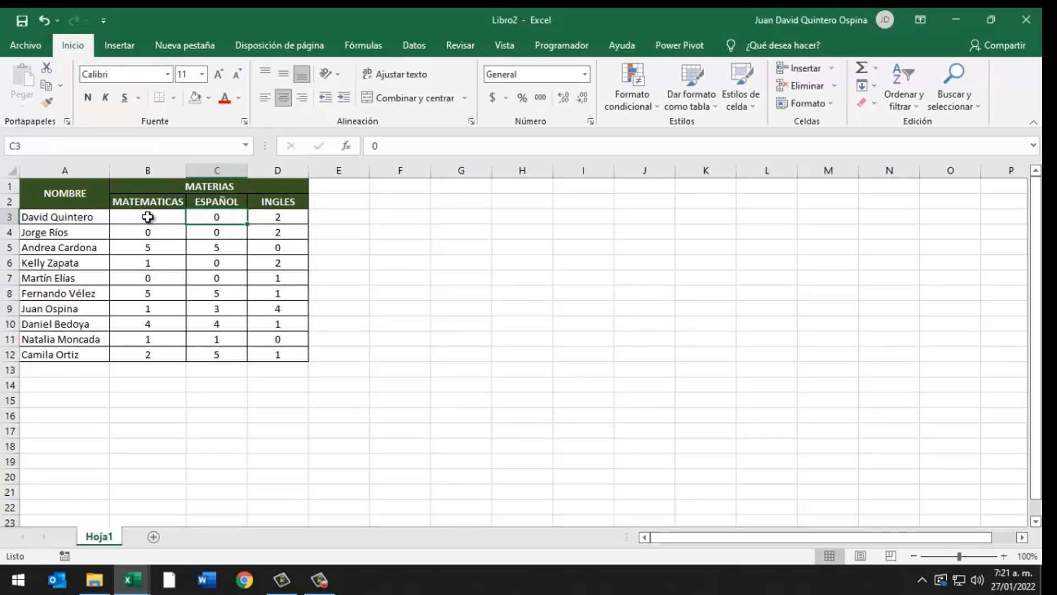
pyautogui.moveTo(147, 217)
pyautogui.mouseDown()
pyautogui.moveTo(212, 229)
pyautogui.moveTo(278, 330)
pyautogui.moveTo(282, 354)
pyautogui.mouseUp()
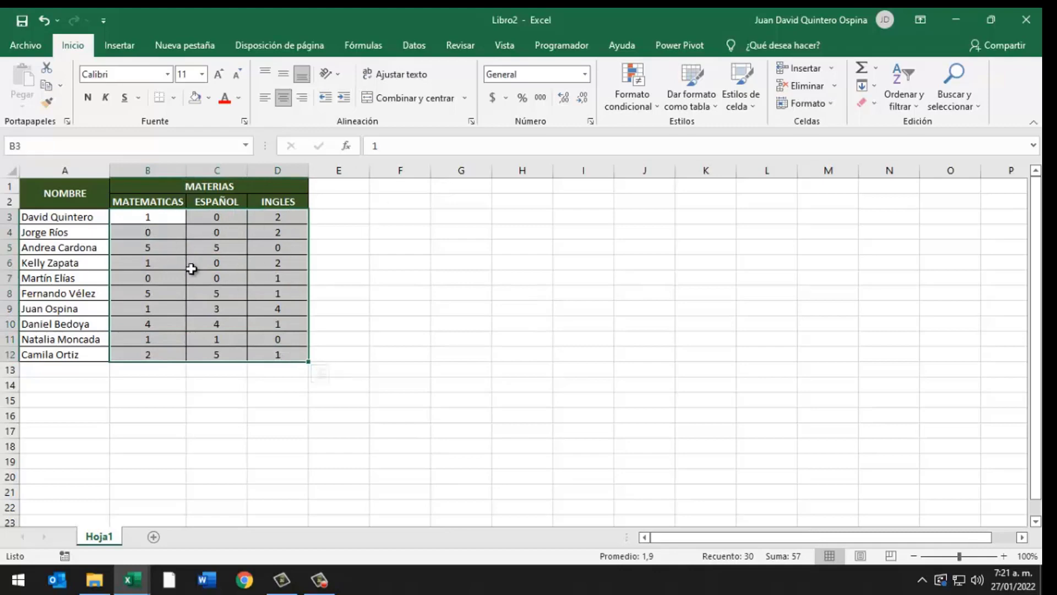
# Apply a between 3 and 5 light red highlight rule across scores B3:D12.
pyautogui.click(632, 96)
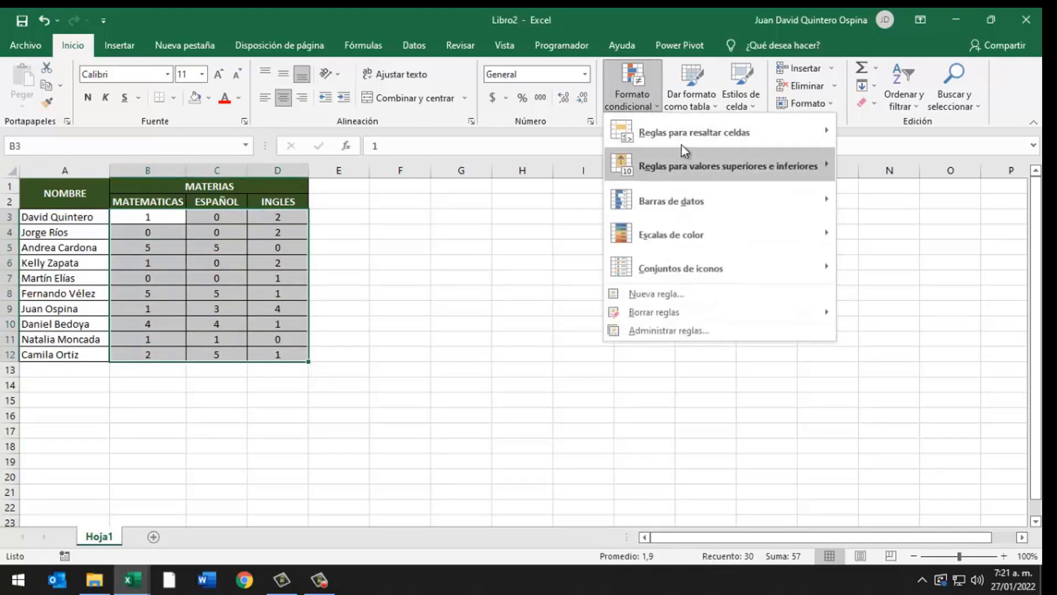
pyautogui.click(666, 134)
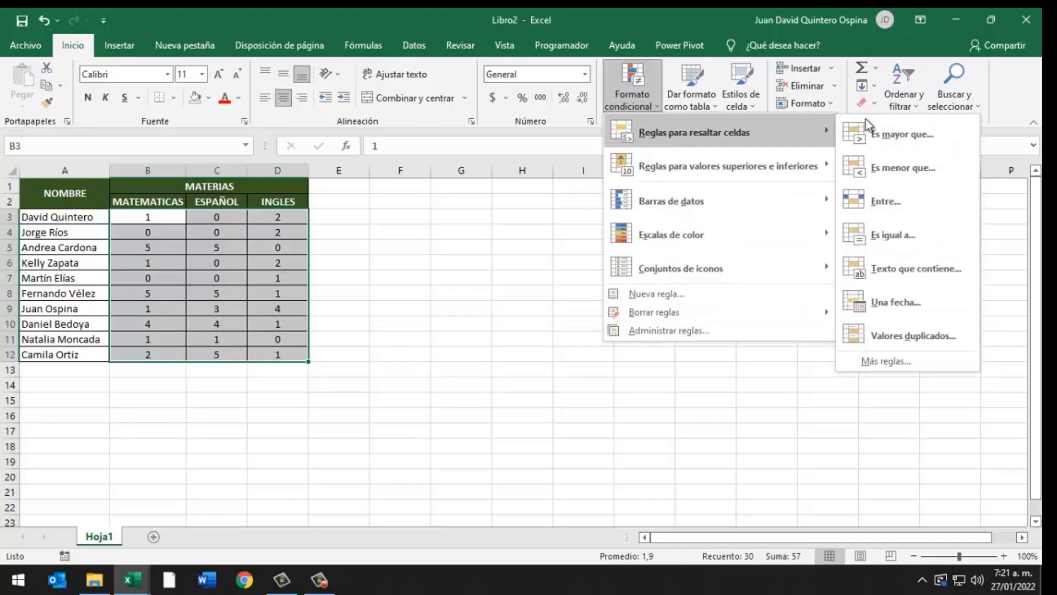
pyautogui.click(888, 203)
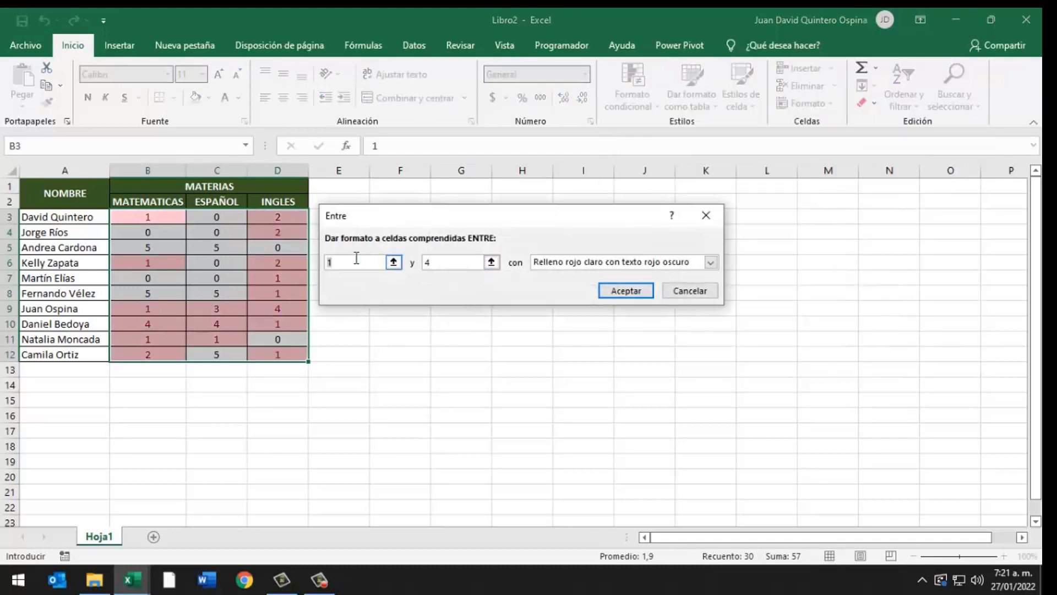
pyautogui.write('0')
pyautogui.write('3')
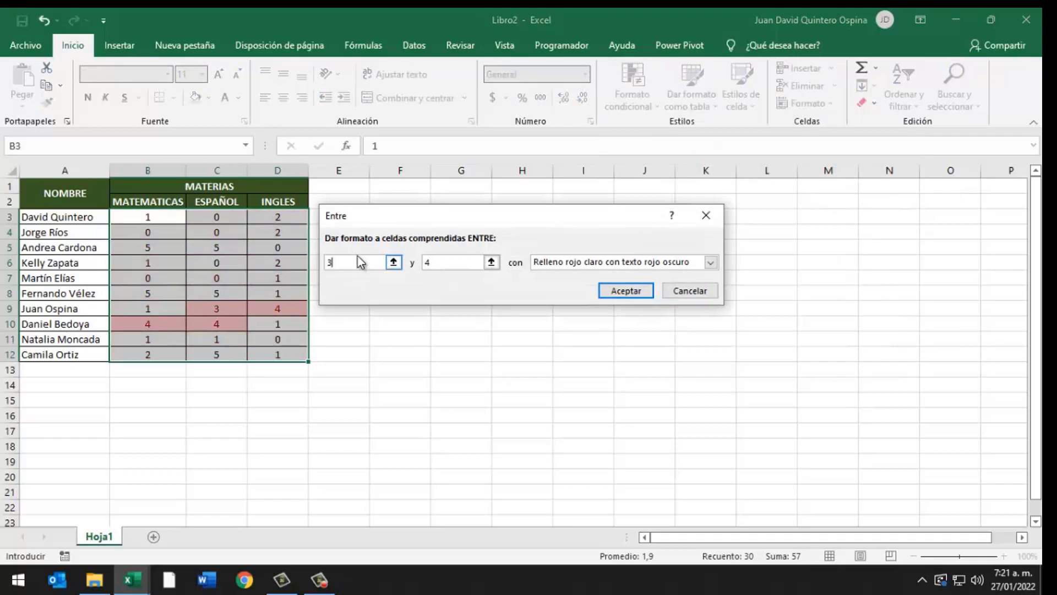
pyautogui.write('5')
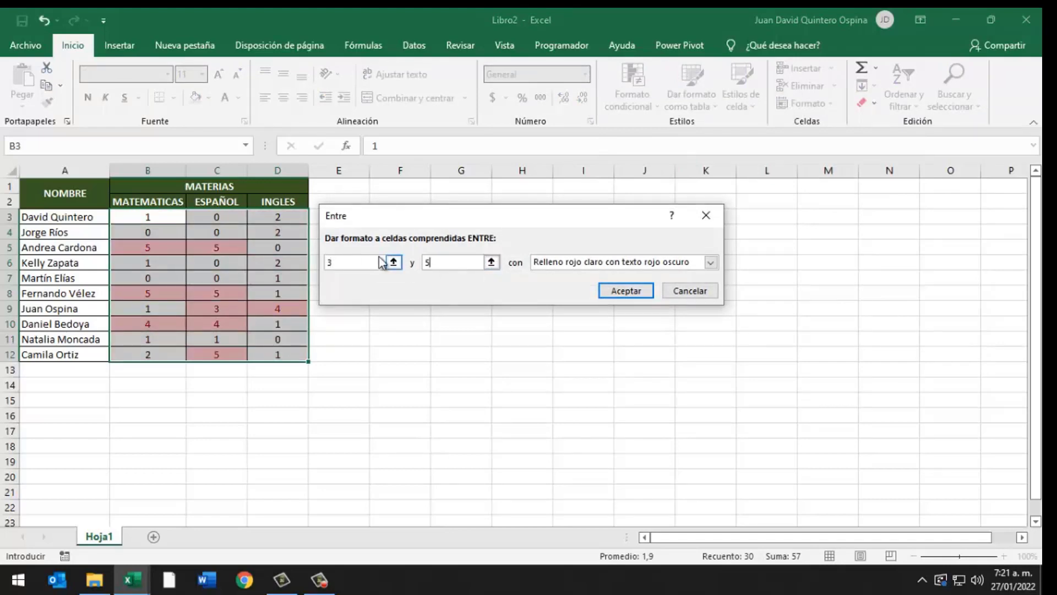
pyautogui.click(625, 290)
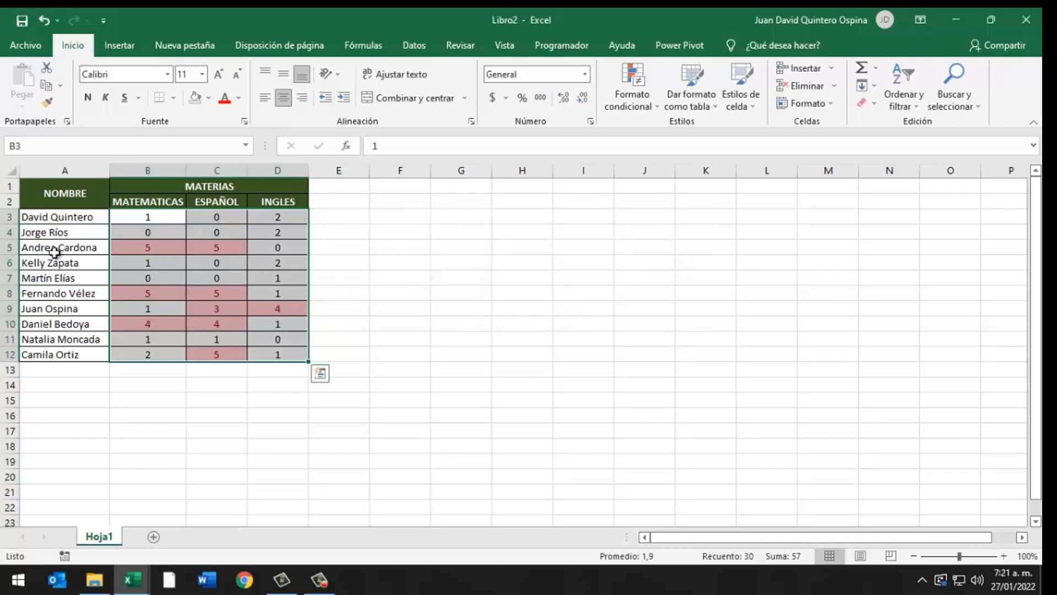
# Add an 'Es igual a' rule giving scores equal to 1 in B3:D12 a custom yellow fill.
pyautogui.click(633, 102)
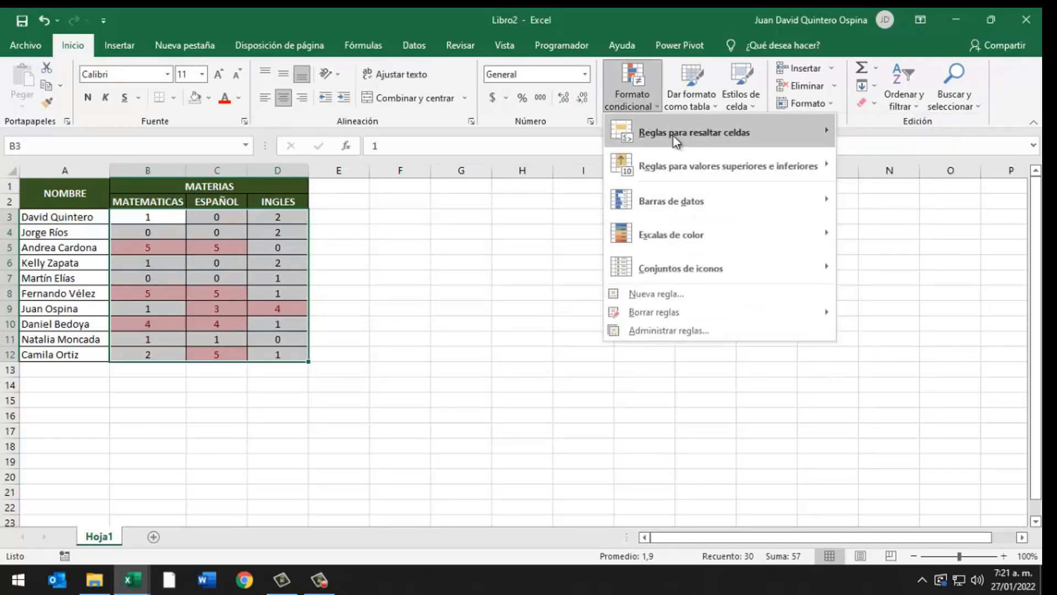
pyautogui.moveTo(693, 132)
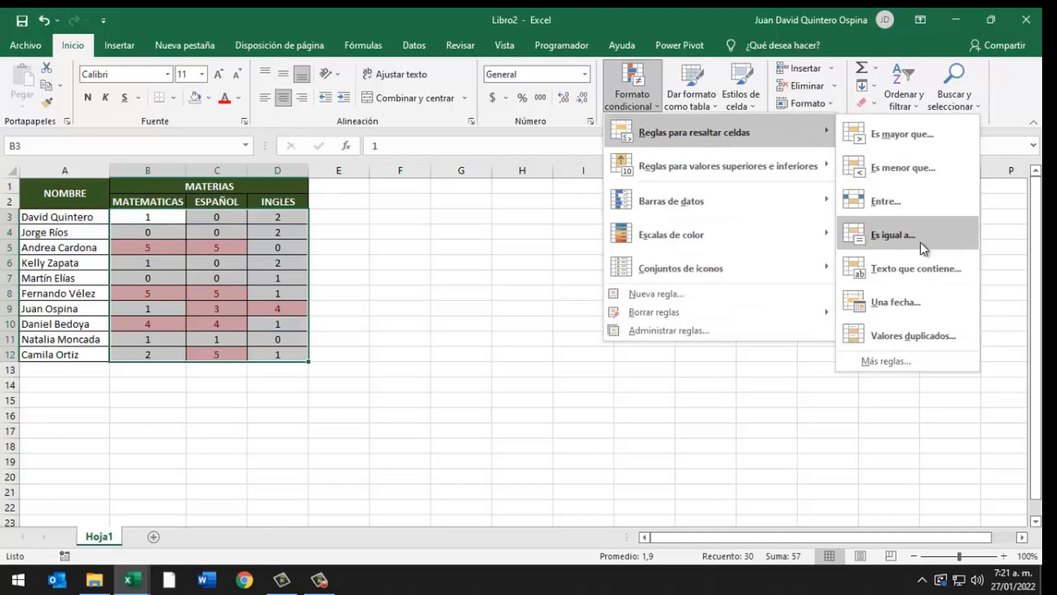
pyautogui.click(914, 242)
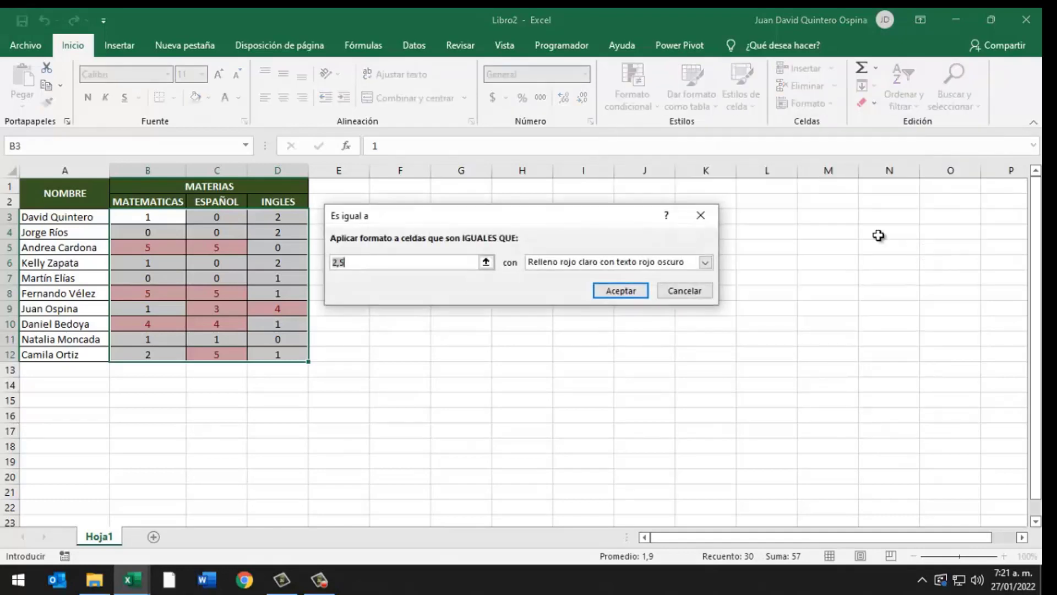
pyautogui.press('BackSpace')
pyautogui.write('1')
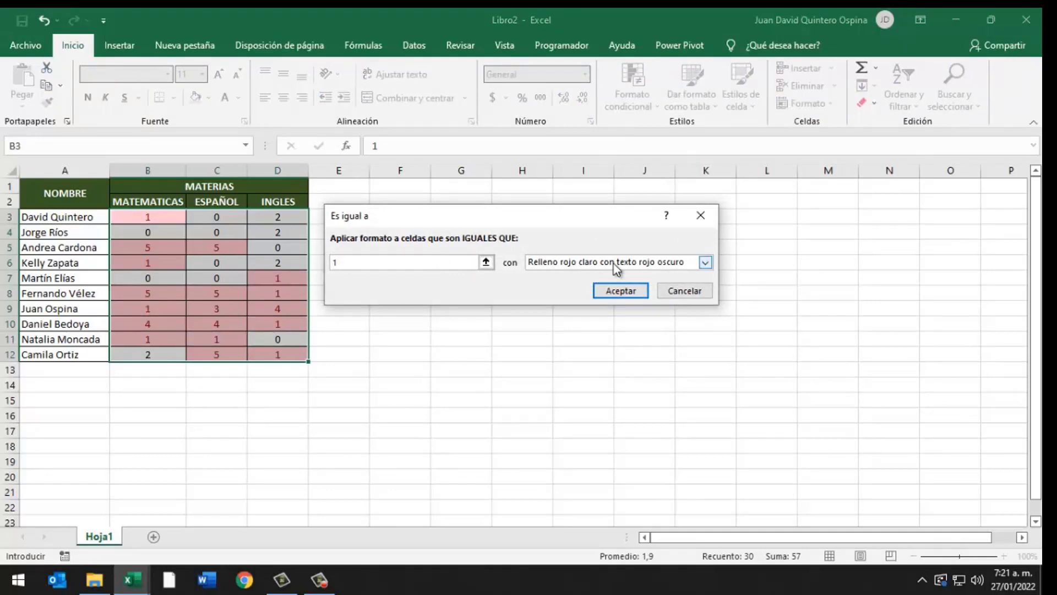
pyautogui.click(614, 263)
pyautogui.click(578, 336)
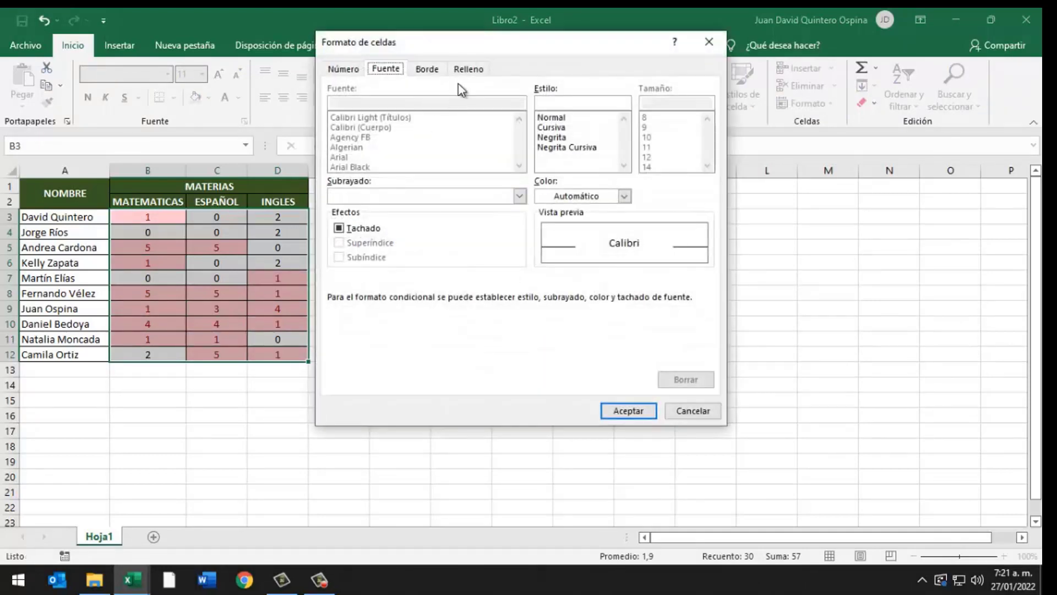
pyautogui.click(471, 69)
pyautogui.click(382, 218)
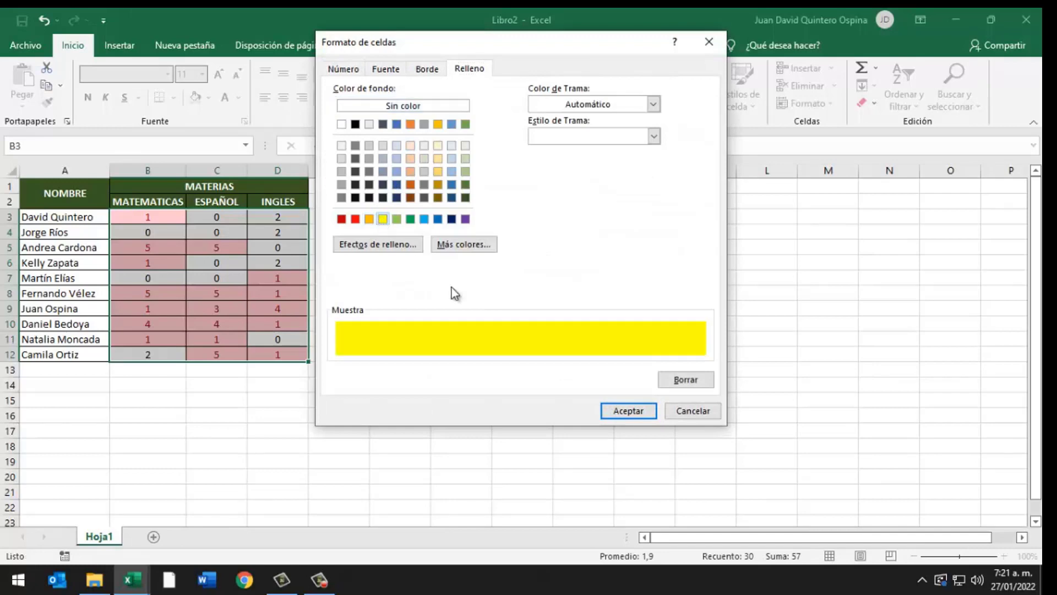
pyautogui.click(618, 408)
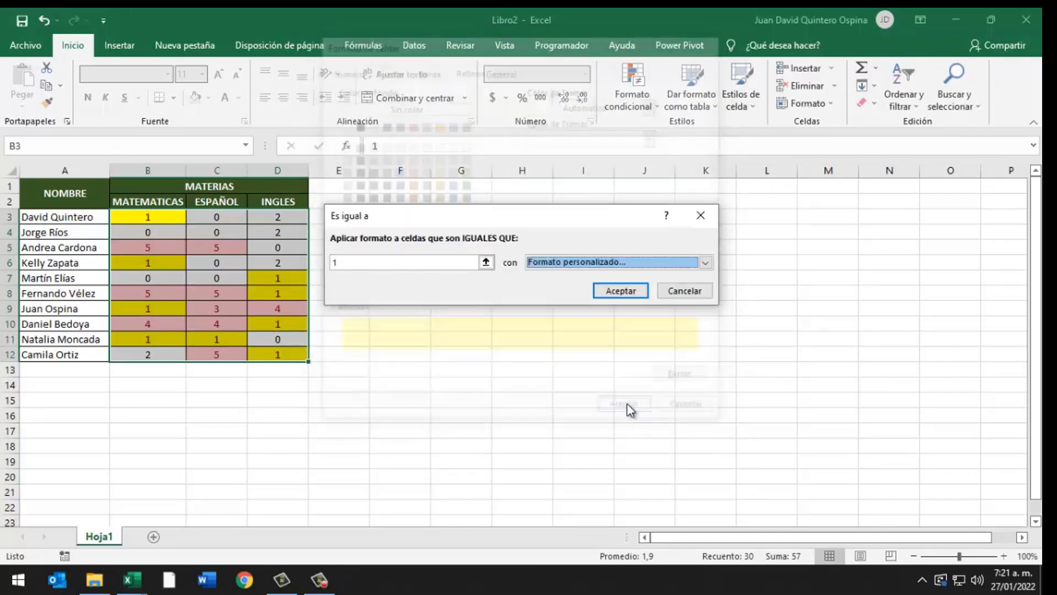
pyautogui.click(602, 291)
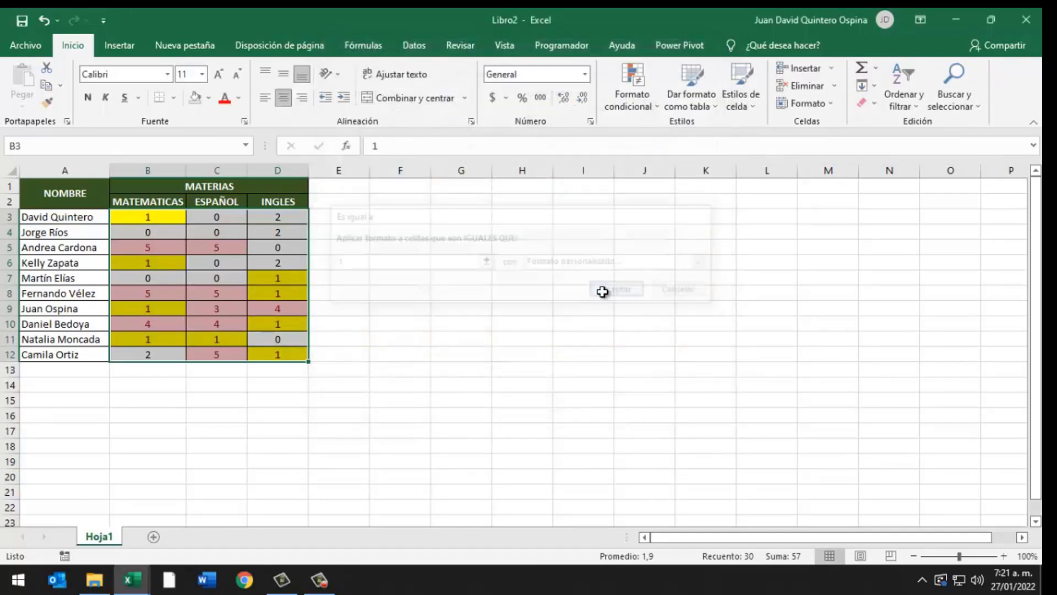
# Select the student names in A3:A12.
pyautogui.click(642, 88)
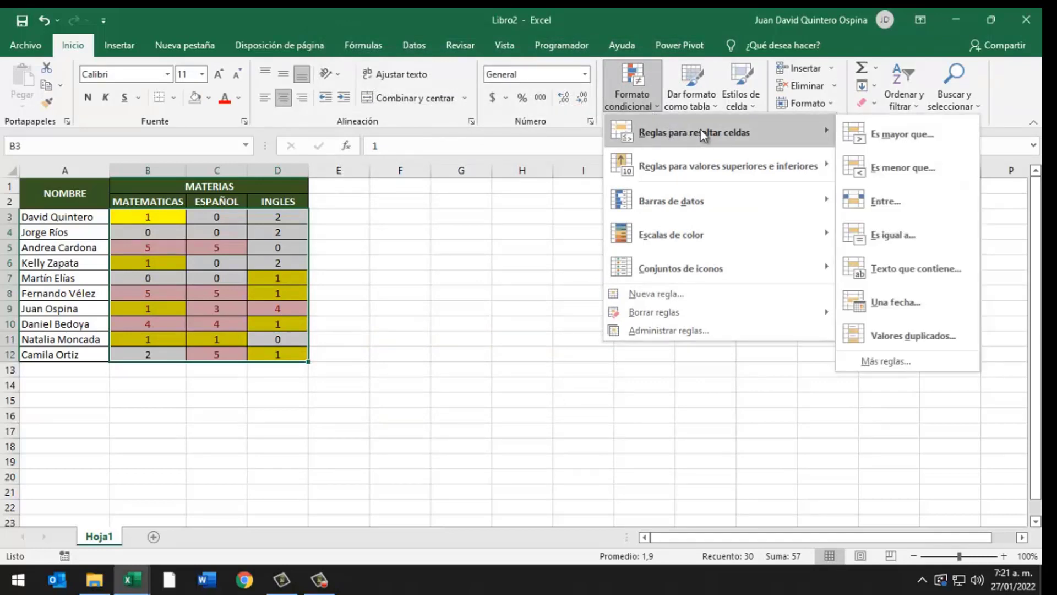
pyautogui.moveTo(694, 132)
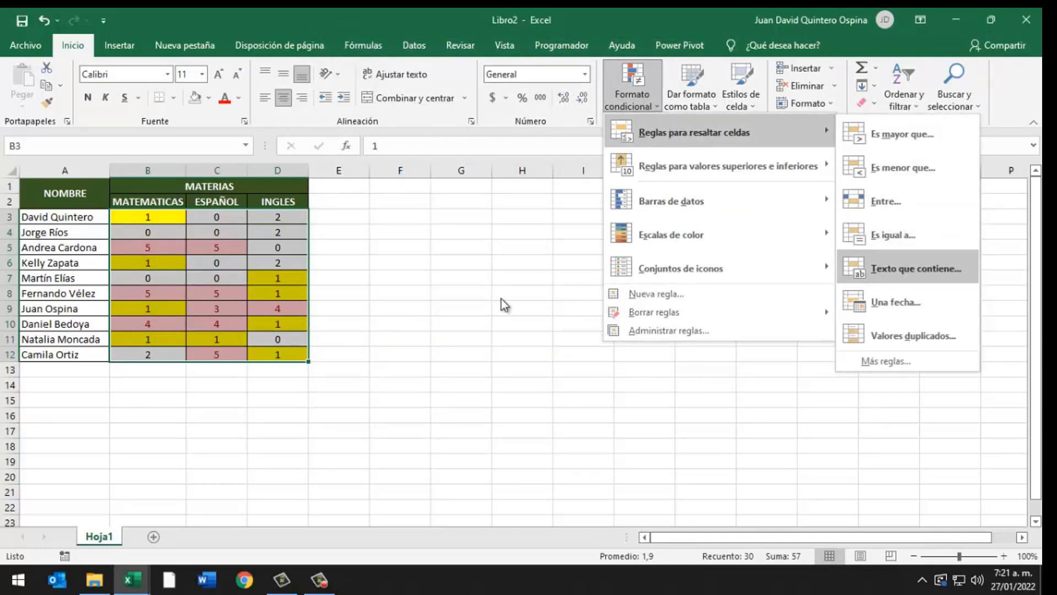
pyautogui.click(39, 262)
pyautogui.moveTo(53, 217)
pyautogui.mouseDown()
pyautogui.moveTo(143, 404)
pyautogui.moveTo(71, 352)
pyautogui.mouseUp()
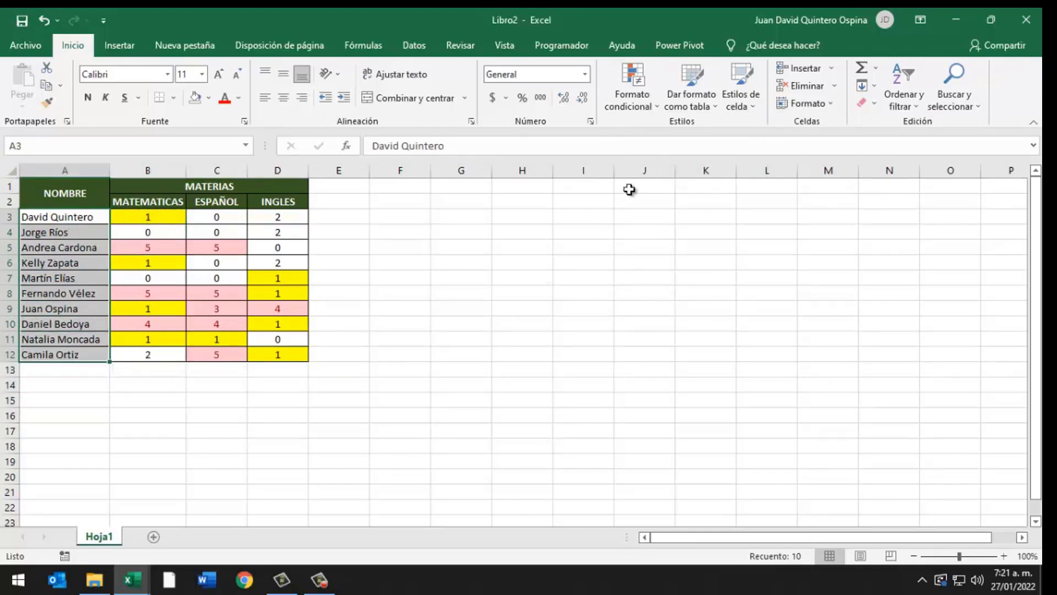
# Add a 'Texto que contiene' rule for 'an' with light red fill and dark red text.
pyautogui.click(641, 103)
pyautogui.moveTo(694, 132)
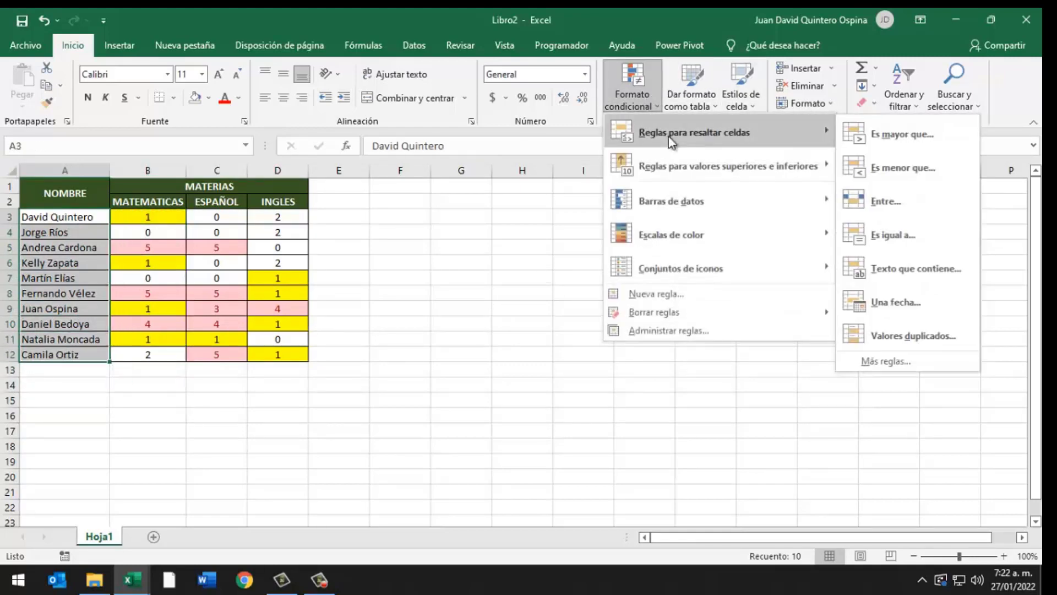
pyautogui.click(890, 267)
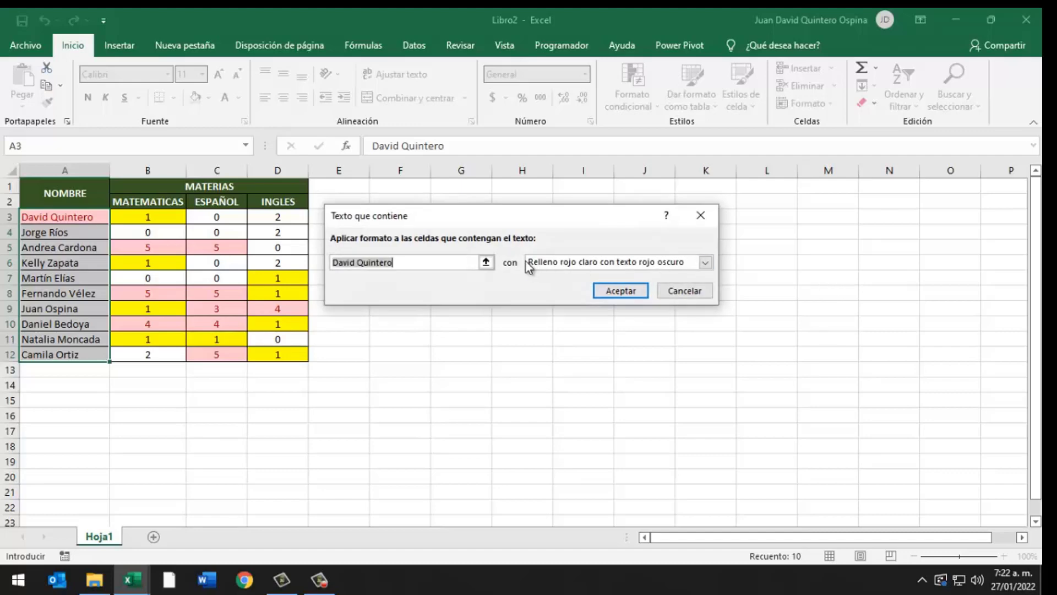
pyautogui.write('d')
pyautogui.press('BackSpace')
pyautogui.write('iel')
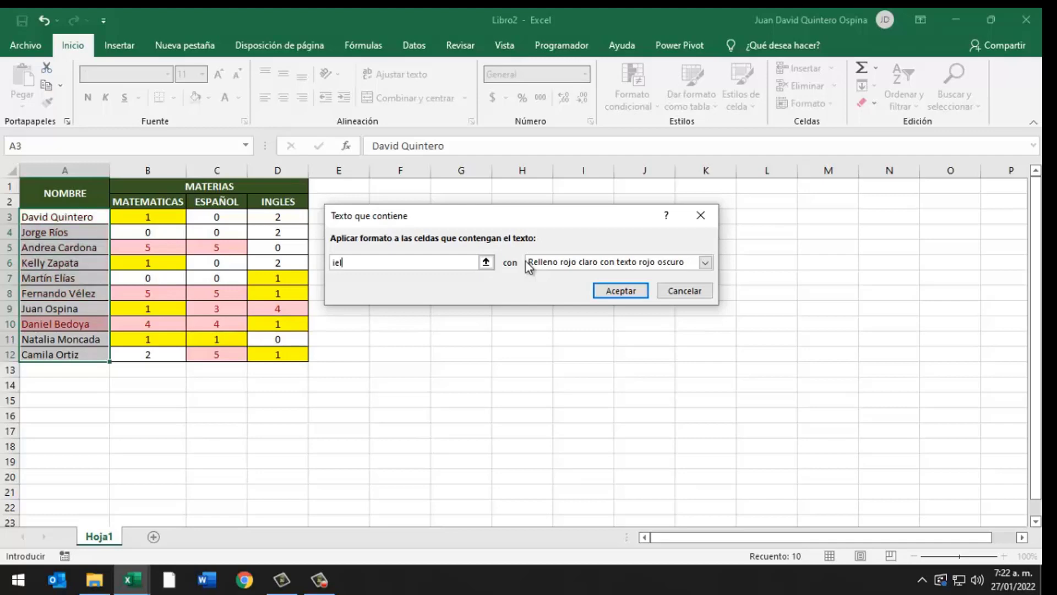
pyautogui.press('BackSpace')
pyautogui.press('BackSpace')
pyautogui.press('BackSpace')
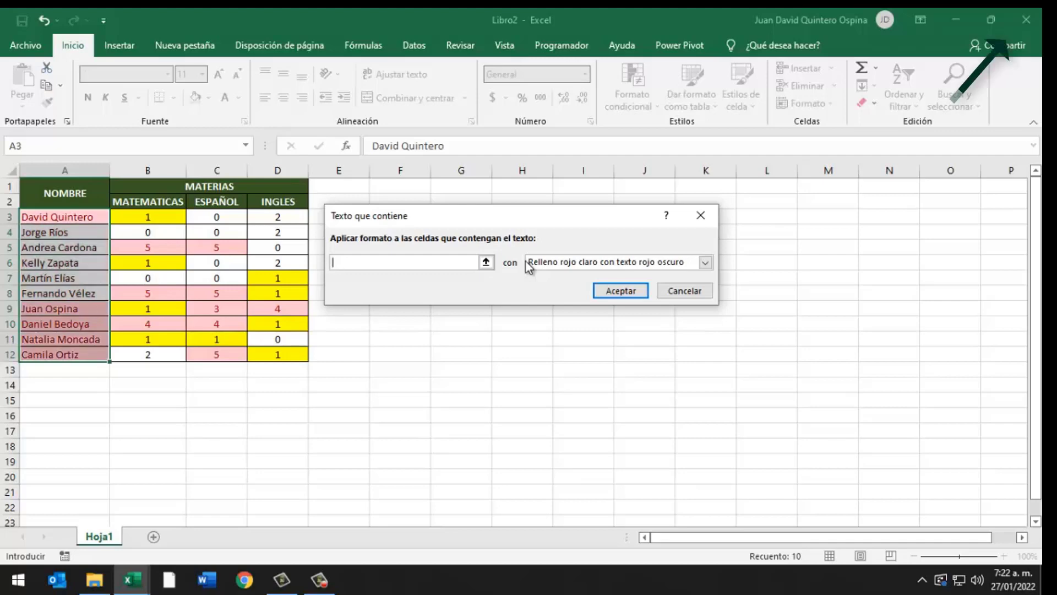
pyautogui.write('la')
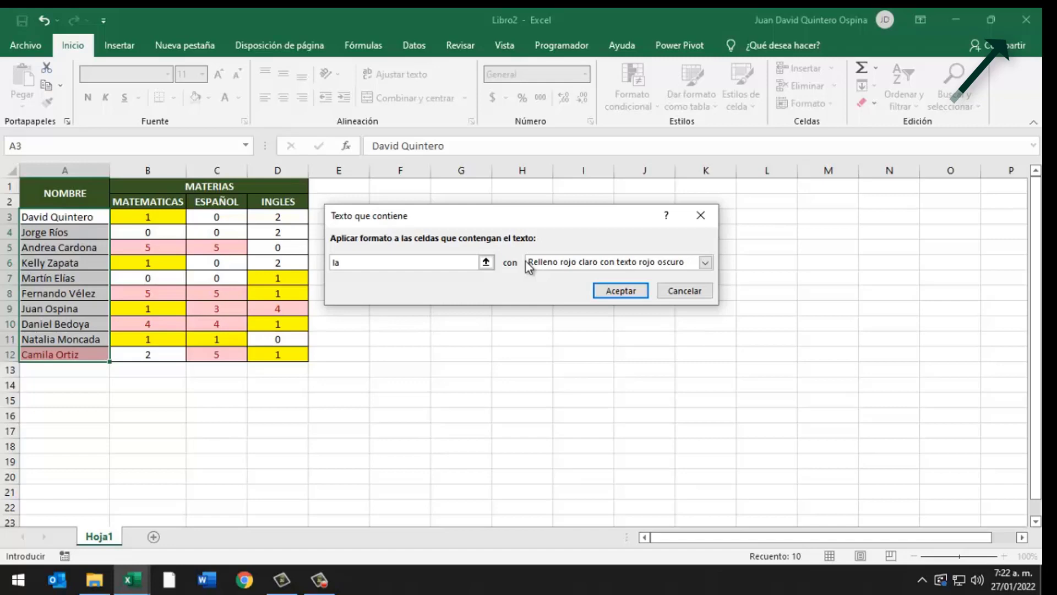
pyautogui.press('BackSpace')
pyautogui.press('BackSpace')
pyautogui.write('an')
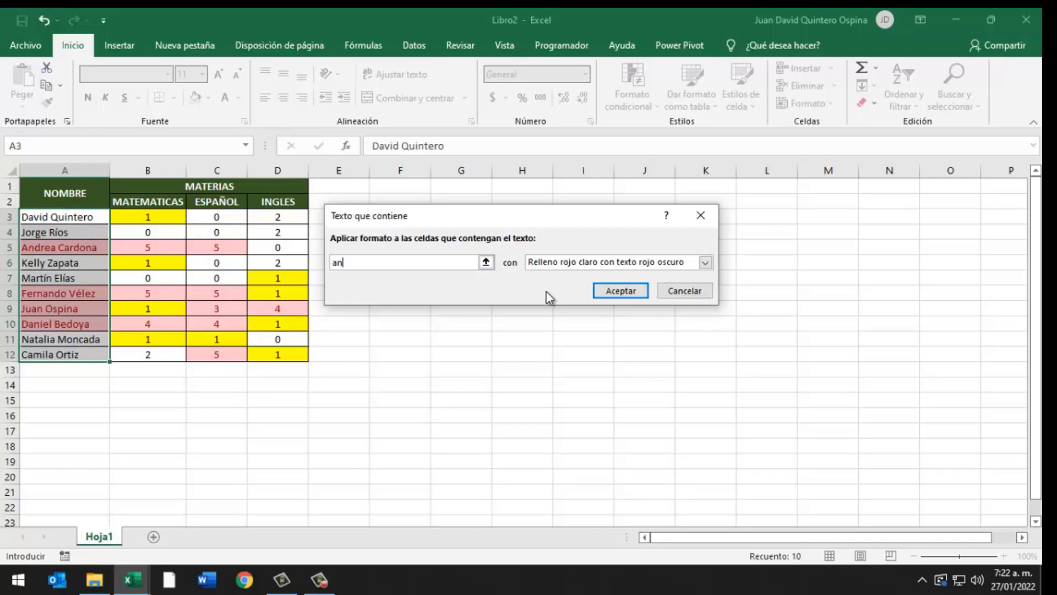
pyautogui.click(611, 290)
pyautogui.click(658, 71)
pyautogui.moveTo(693, 132)
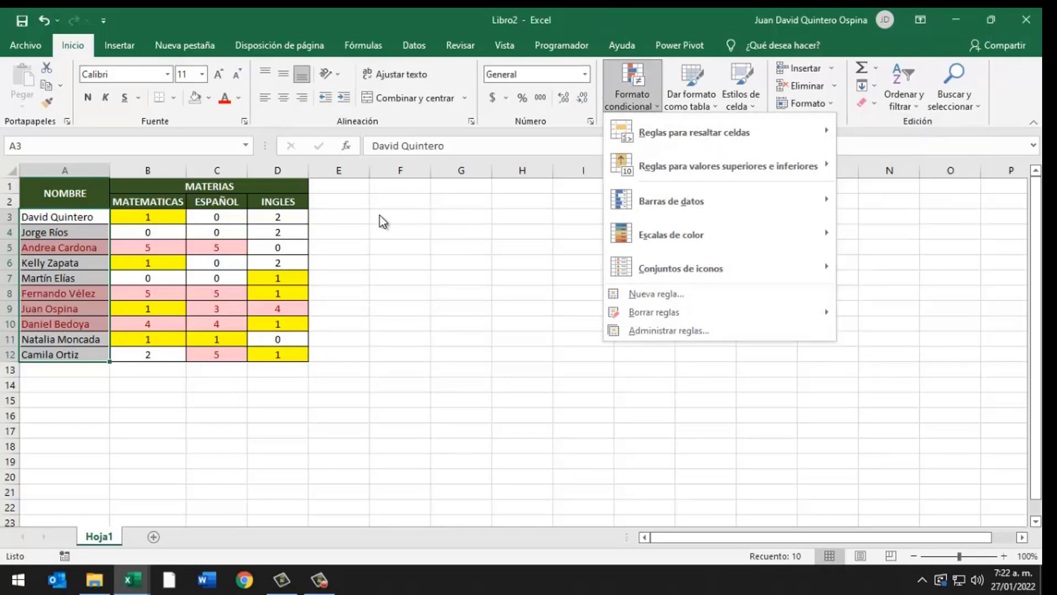
# Enter 01/01/2022 in F3 and fill the dates down to 10/01/2022 in F12.
pyautogui.click(401, 217)
pyautogui.write('=')
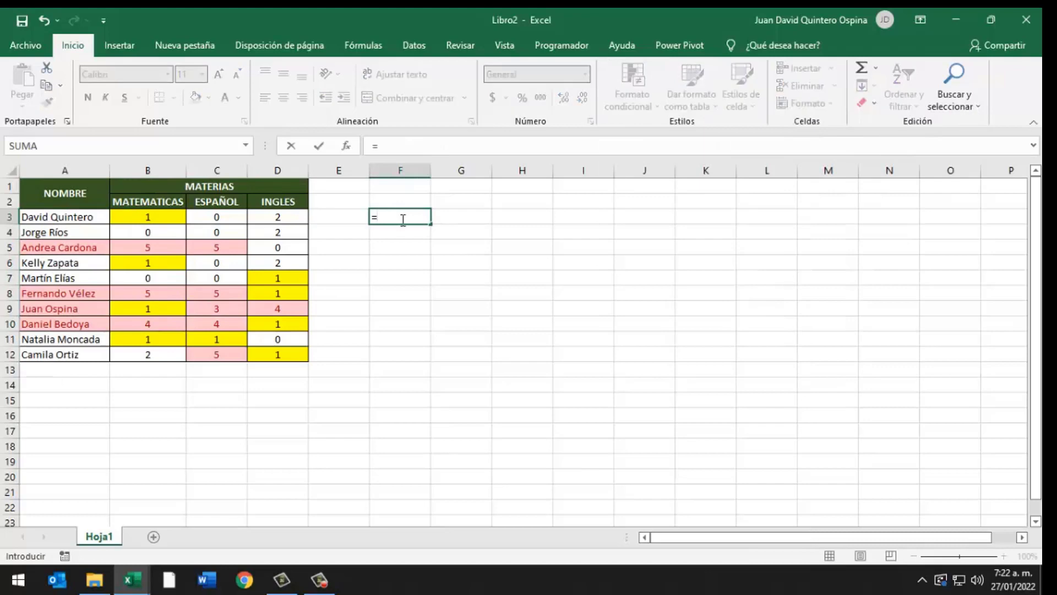
pyautogui.press('BackSpace')
pyautogui.write('01')
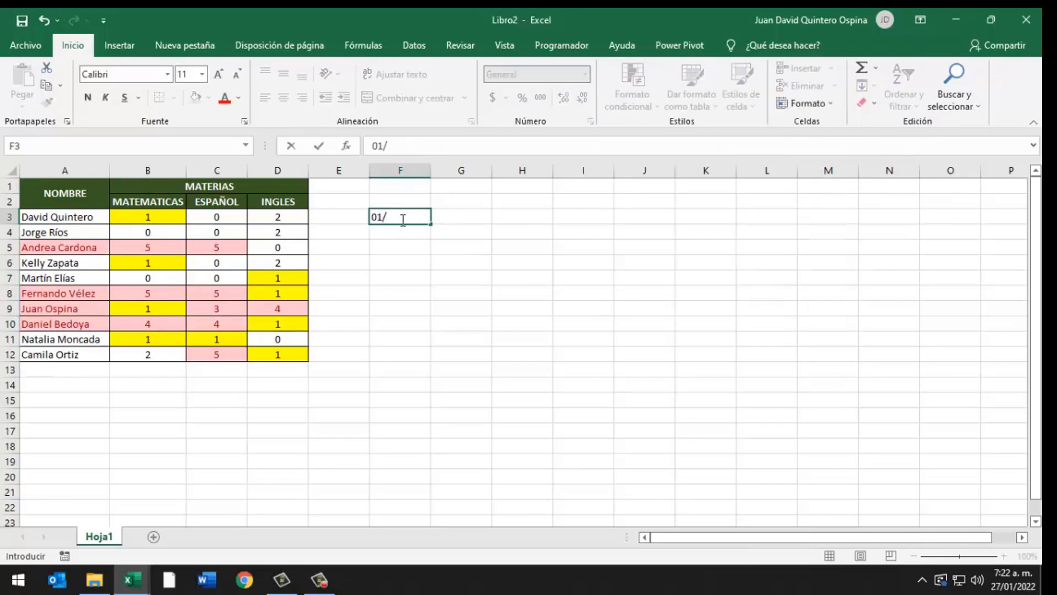
pyautogui.write('/20')
pyautogui.write('2')
pyautogui.press('Return')
pyautogui.click(404, 216)
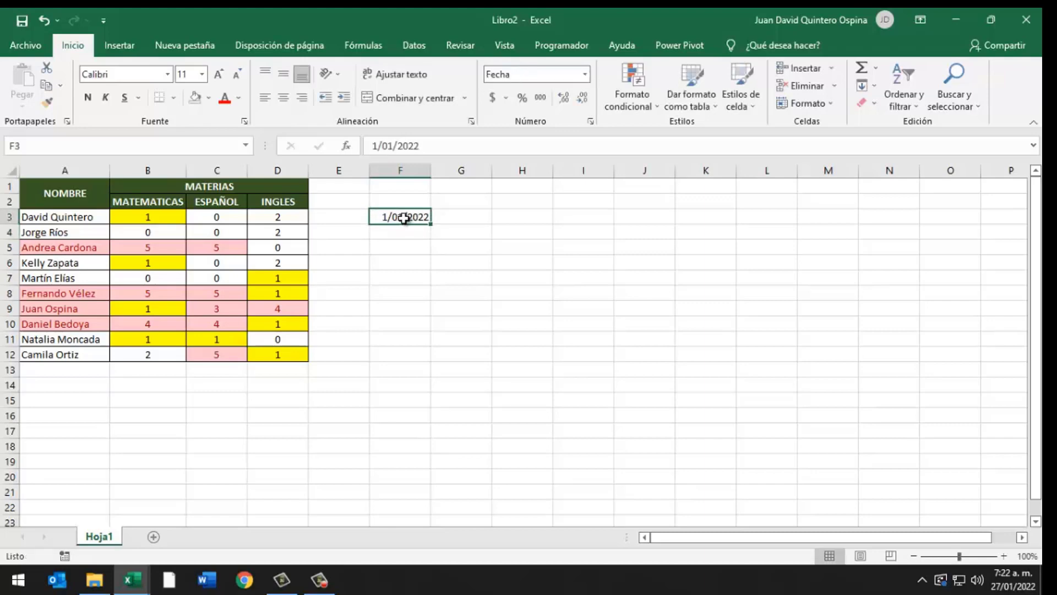
pyautogui.moveTo(432, 261); pyautogui.dragTo(442, 350)
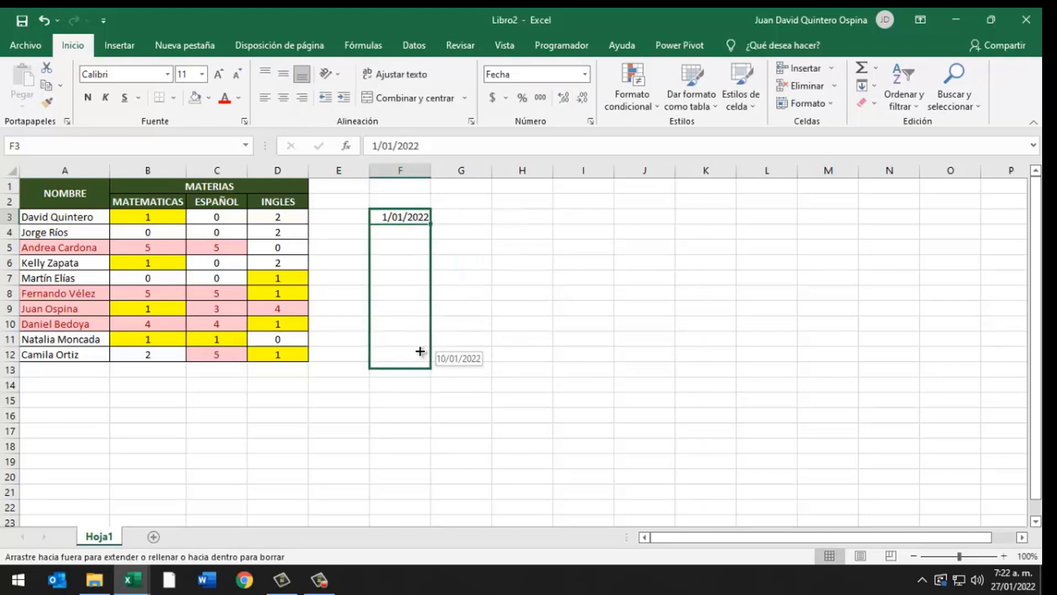
pyautogui.moveTo(458, 352); pyautogui.dragTo(415, 361)
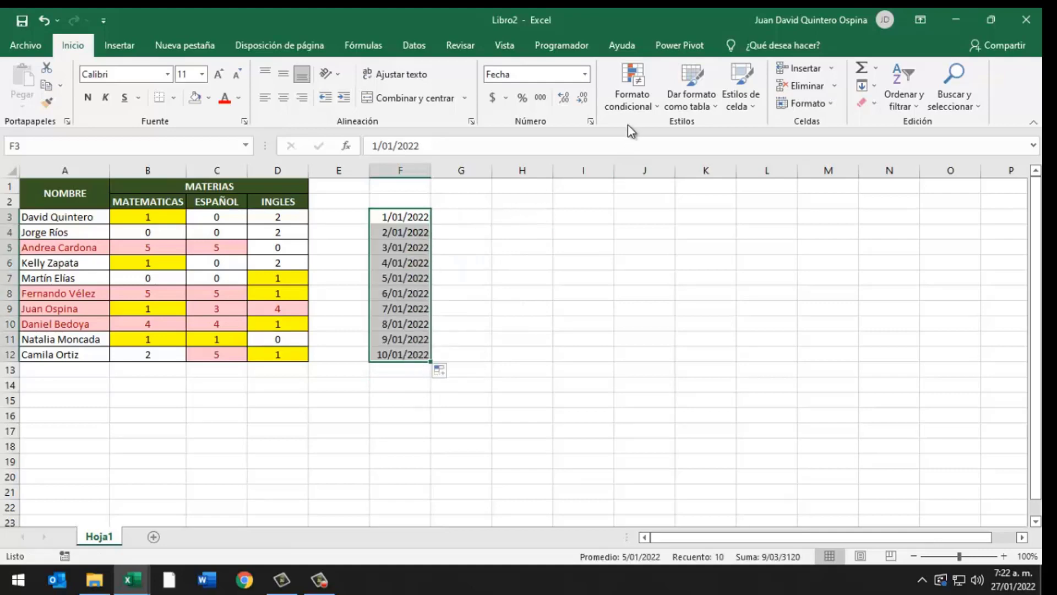
# Start a 'Una fecha' rule for F3:F12 and open its period list to choose Semana pasada.
pyautogui.click(627, 107)
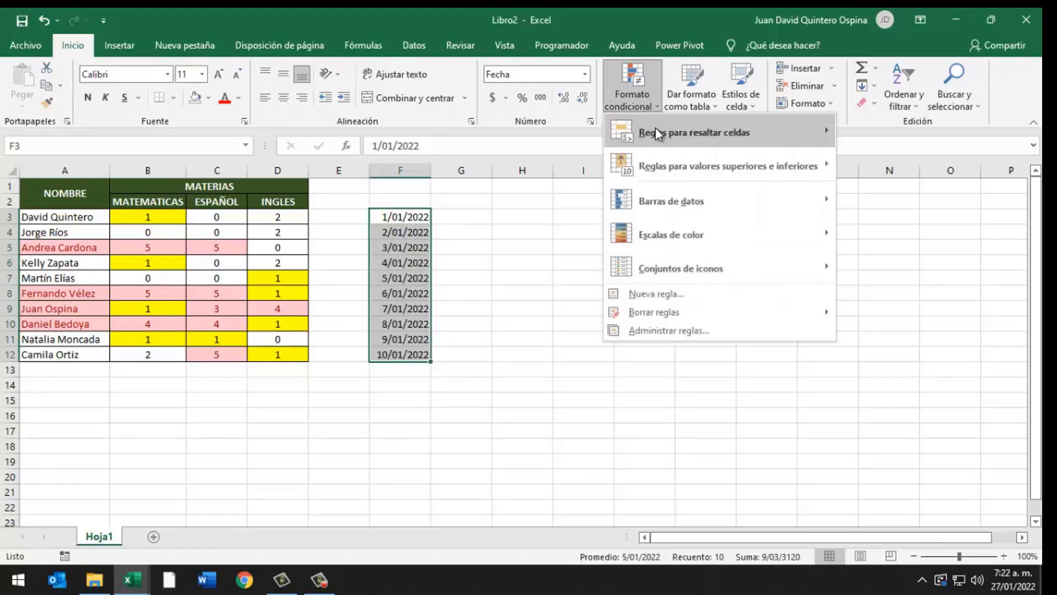
pyautogui.moveTo(694, 132)
pyautogui.click(880, 301)
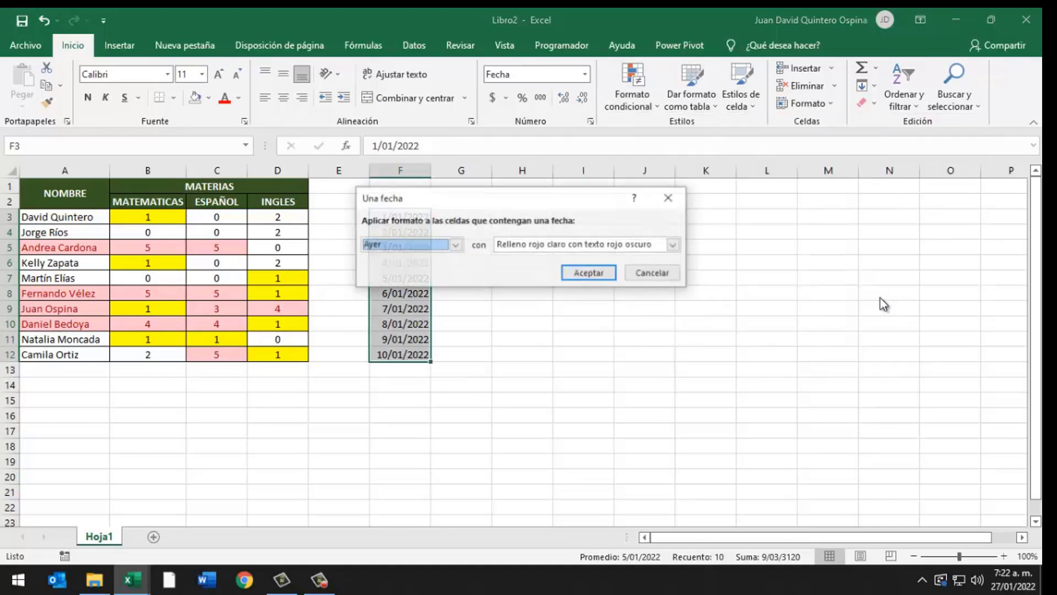
pyautogui.moveTo(551, 198); pyautogui.dragTo(629, 205)
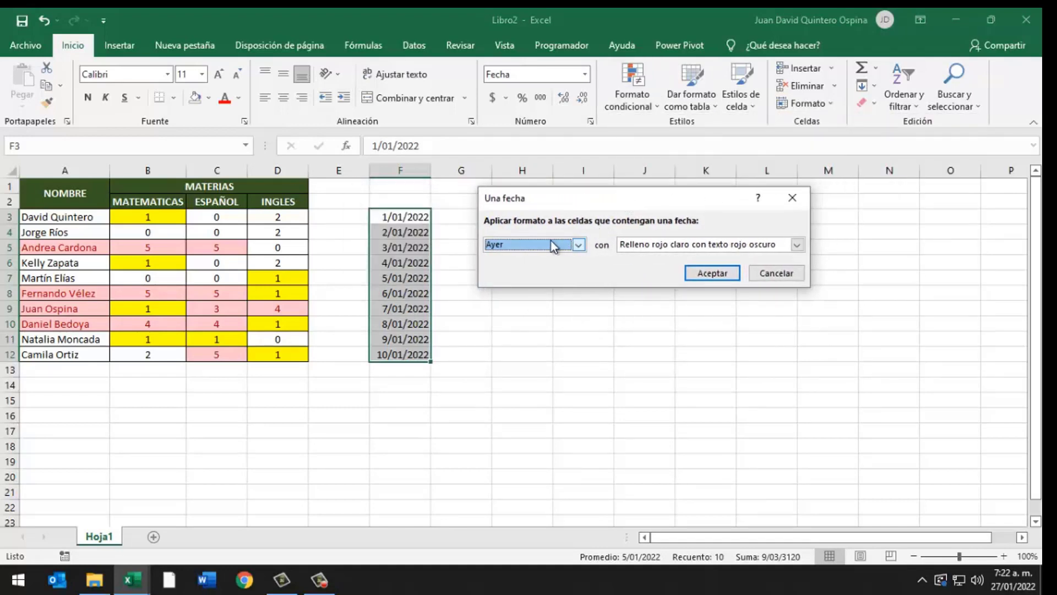
pyautogui.click(552, 244)
# Apply the Semana pasada rule and refill column F with dates starting 15/01/2022.
pyautogui.click(710, 273)
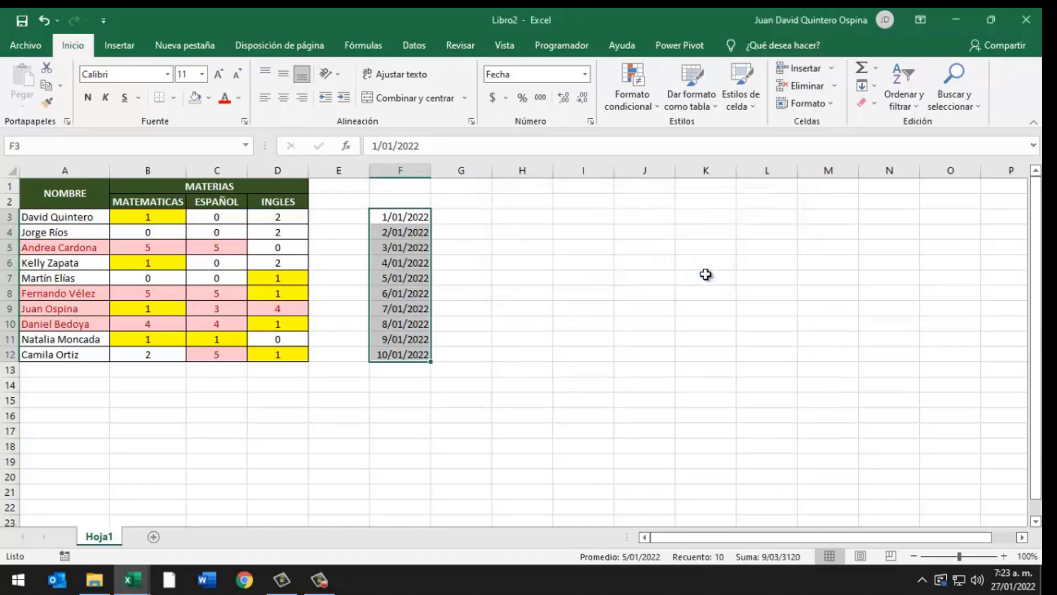
pyautogui.click(415, 219)
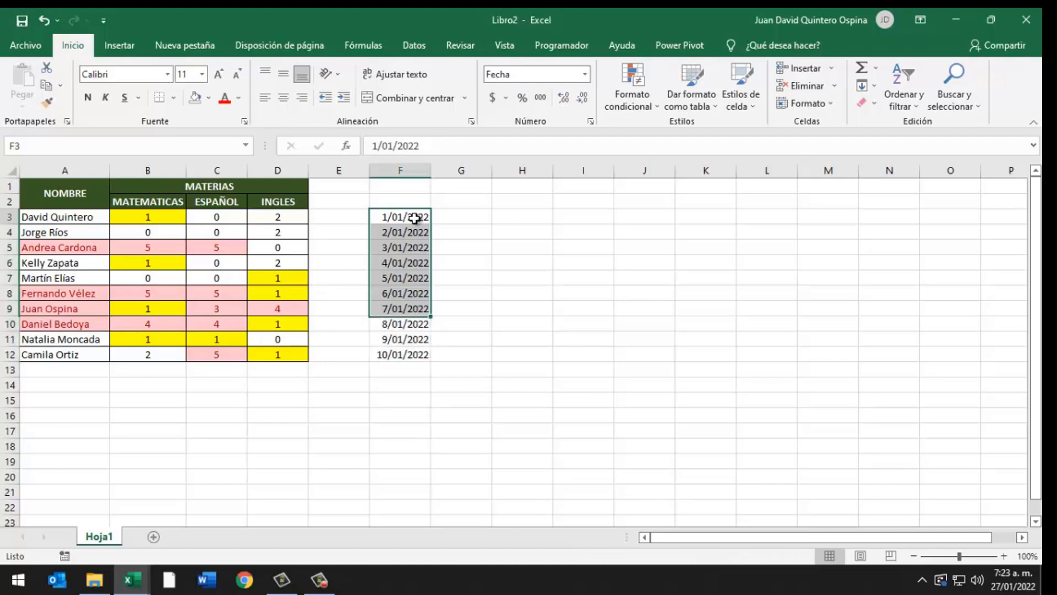
pyautogui.write('15/')
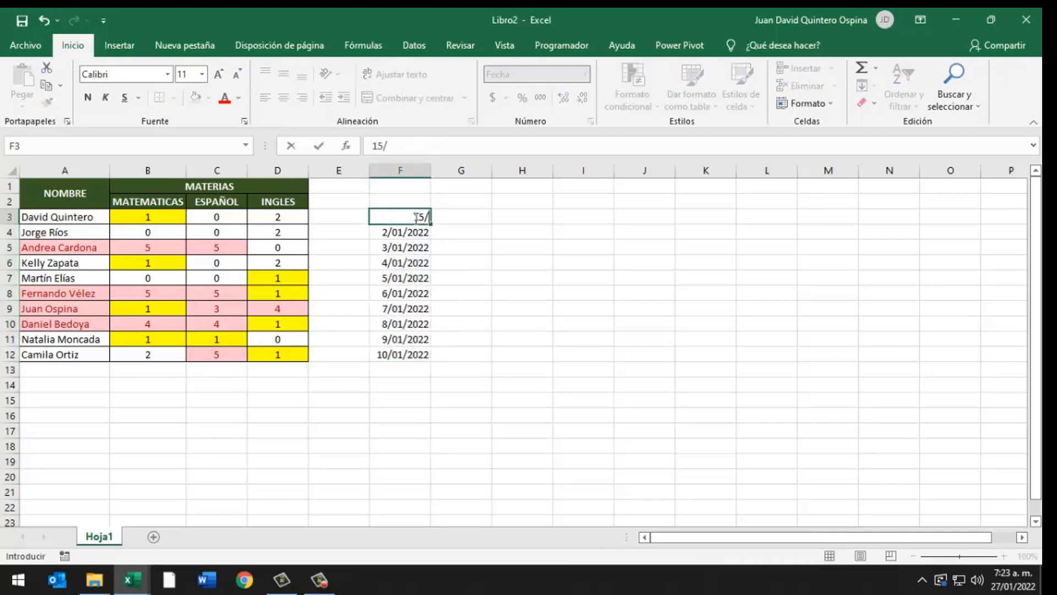
pyautogui.write('01/20')
pyautogui.write('22')
pyautogui.press('Return')
pyautogui.click(422, 221)
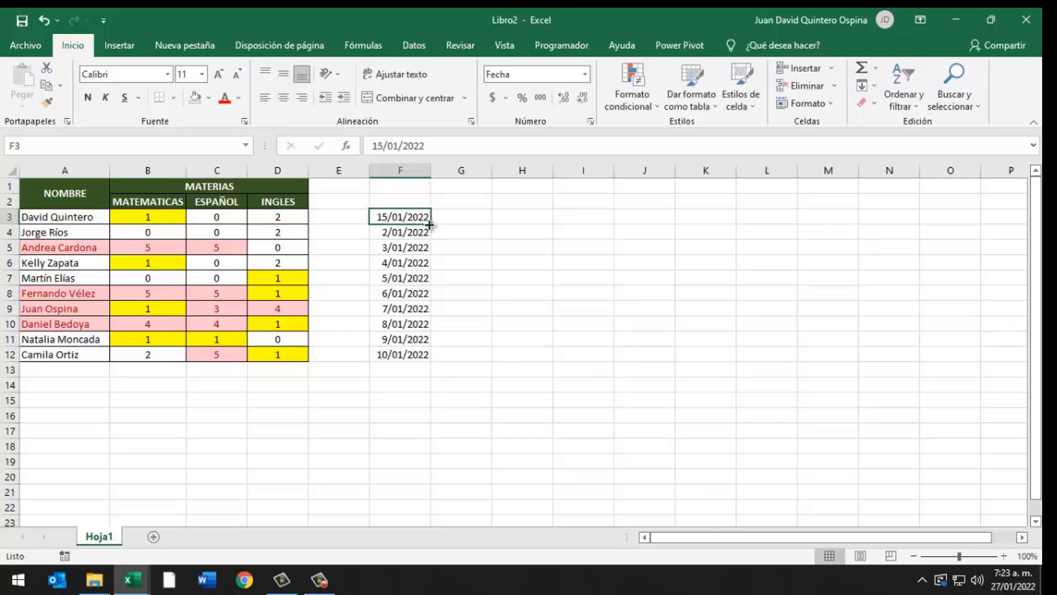
pyautogui.moveTo(430, 224); pyautogui.dragTo(414, 363)
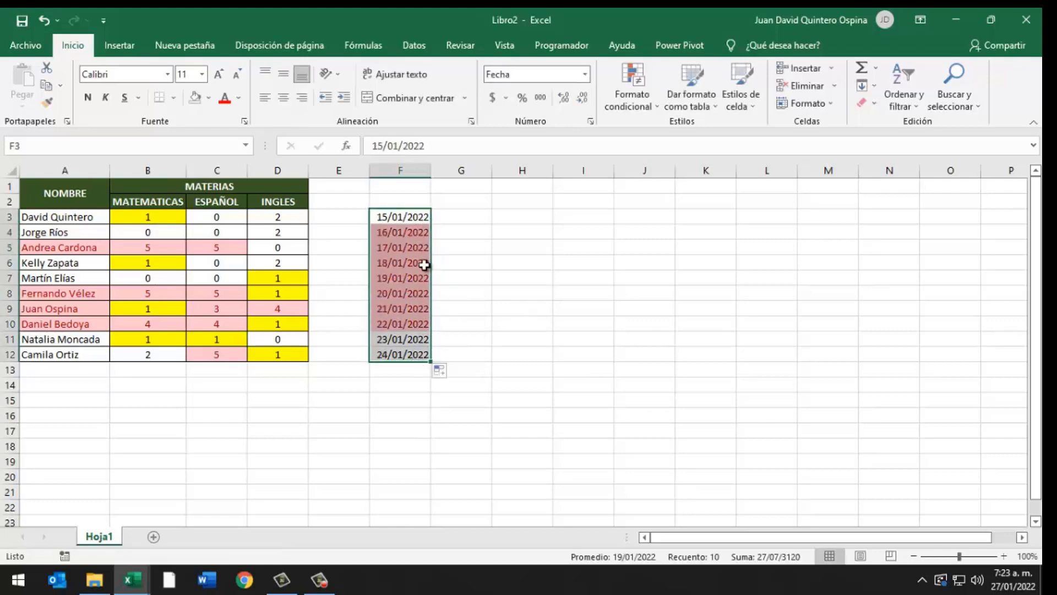
pyautogui.moveTo(406, 232); pyautogui.dragTo(402, 323)
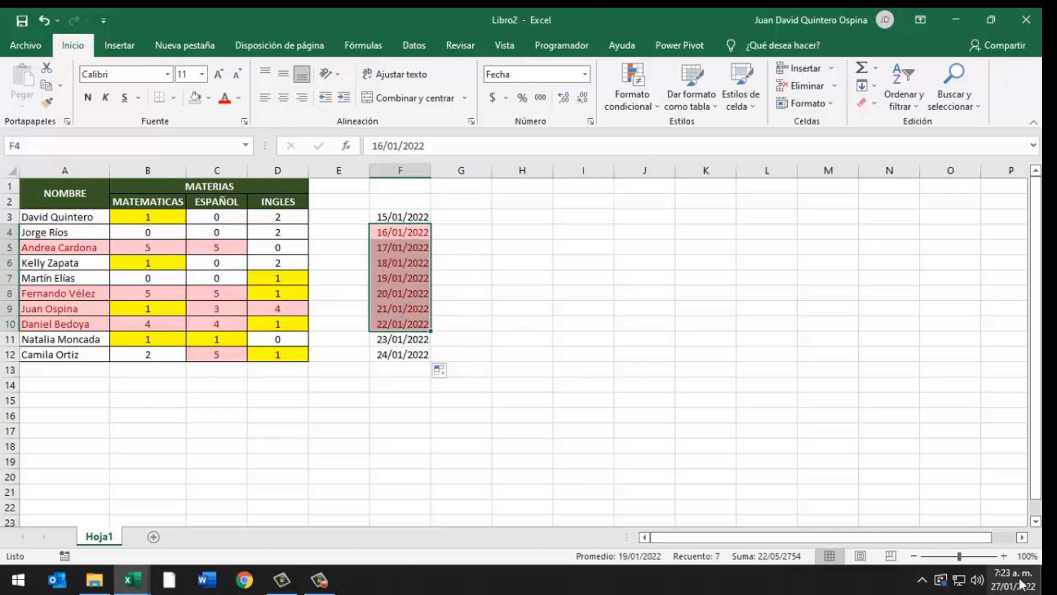
# Change the Español score in C5 to 1, then reselect the dates F3:F12.
pyautogui.click(218, 246)
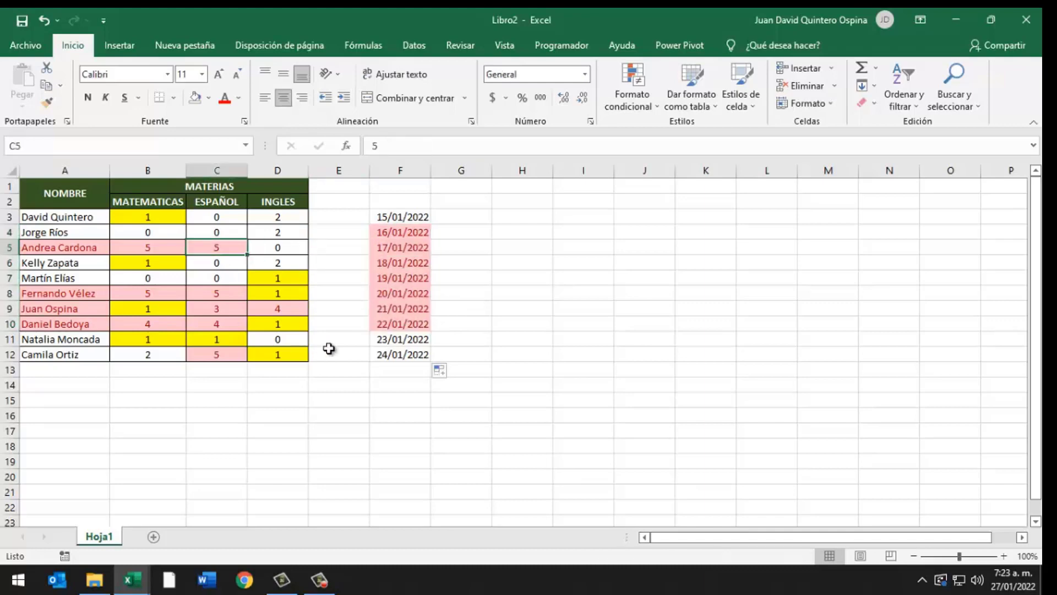
pyautogui.write('1')
pyautogui.press('Return')
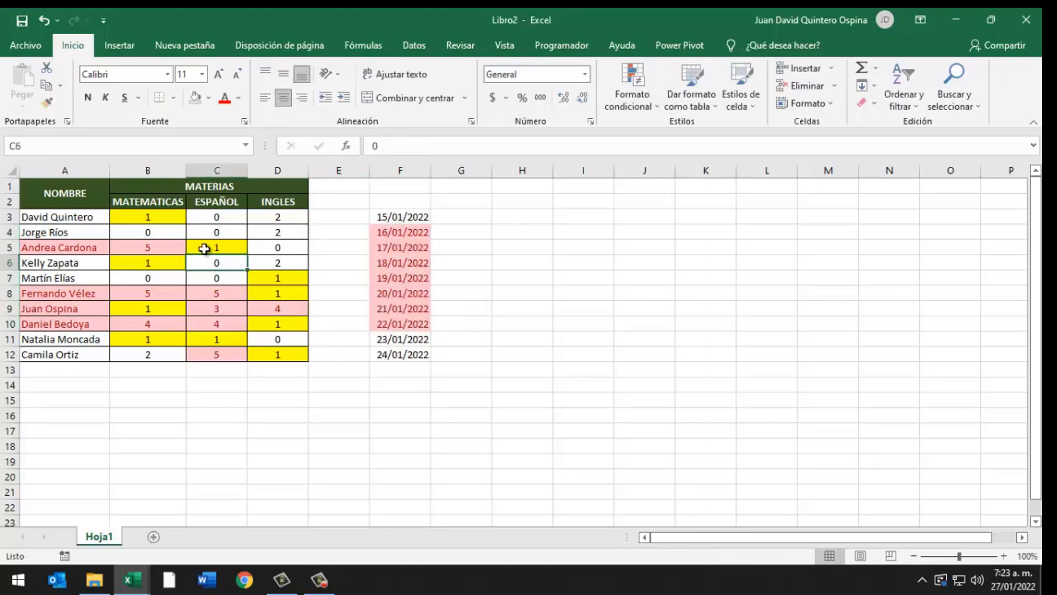
pyautogui.click(267, 279)
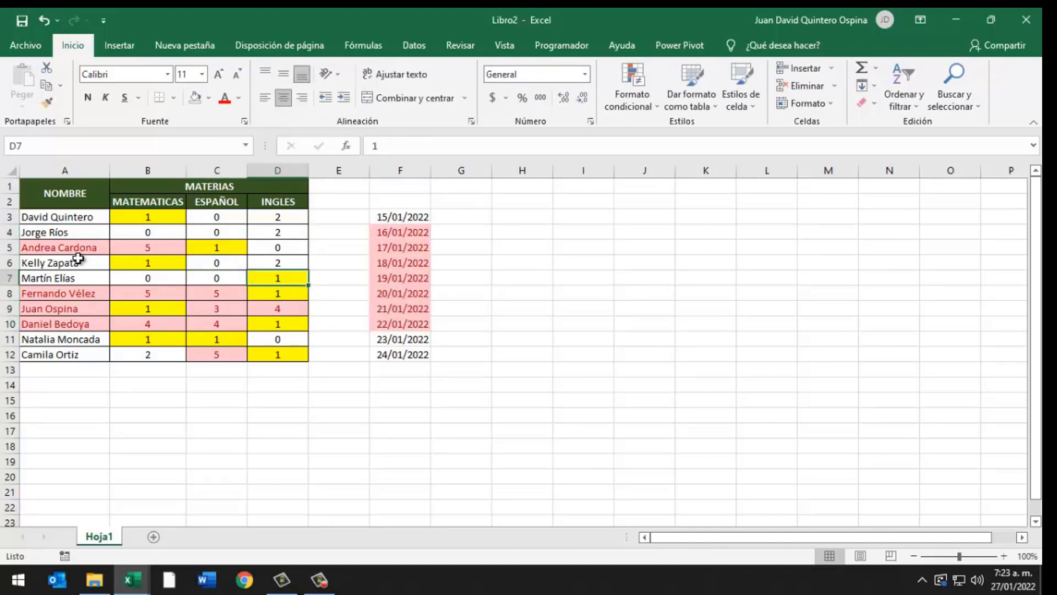
pyautogui.click(410, 216)
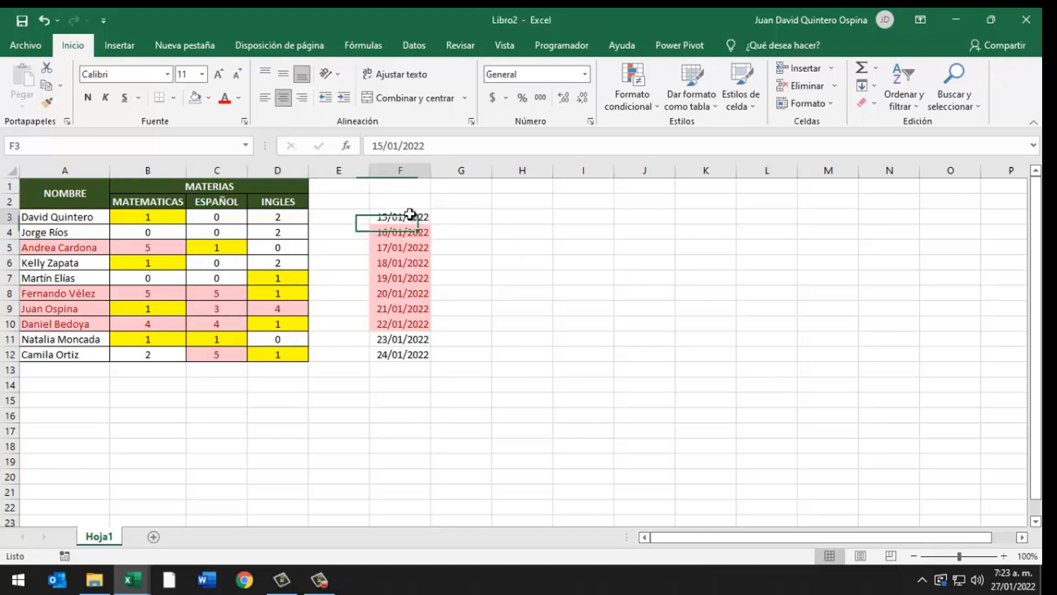
pyautogui.moveTo(410, 216); pyautogui.dragTo(412, 354)
# Clear the conditional formatting rules from the selected dates F3:F12.
pyautogui.click(646, 91)
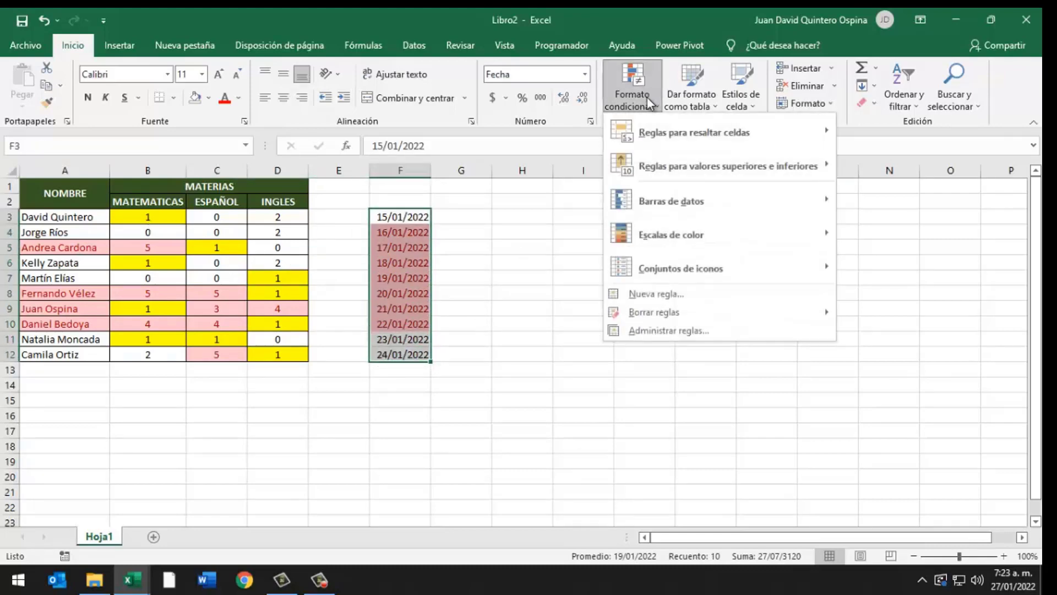
pyautogui.moveTo(654, 312)
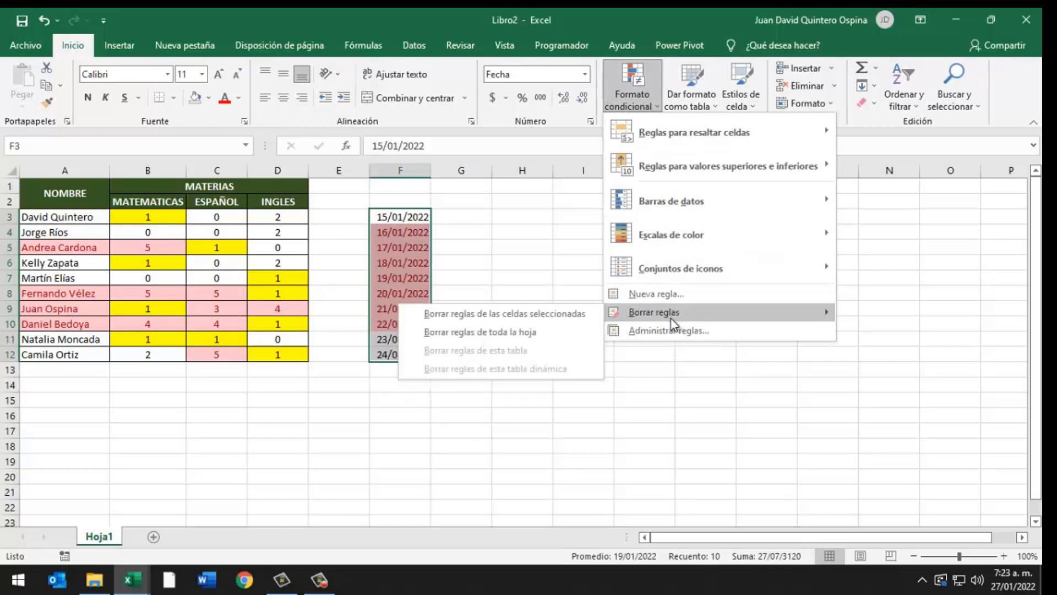
pyautogui.click(506, 316)
pyautogui.click(652, 102)
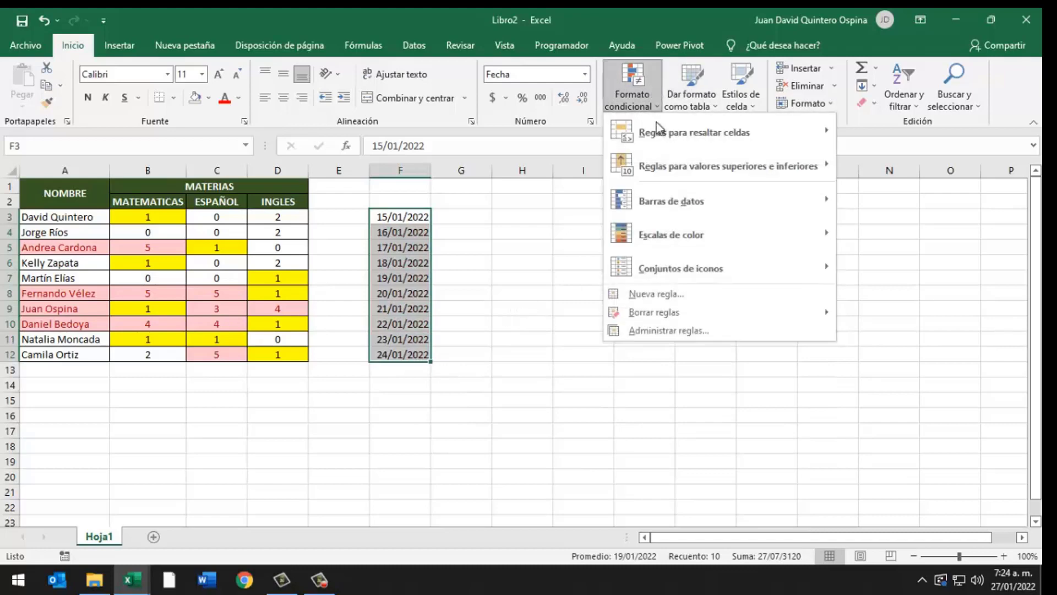
pyautogui.moveTo(694, 132)
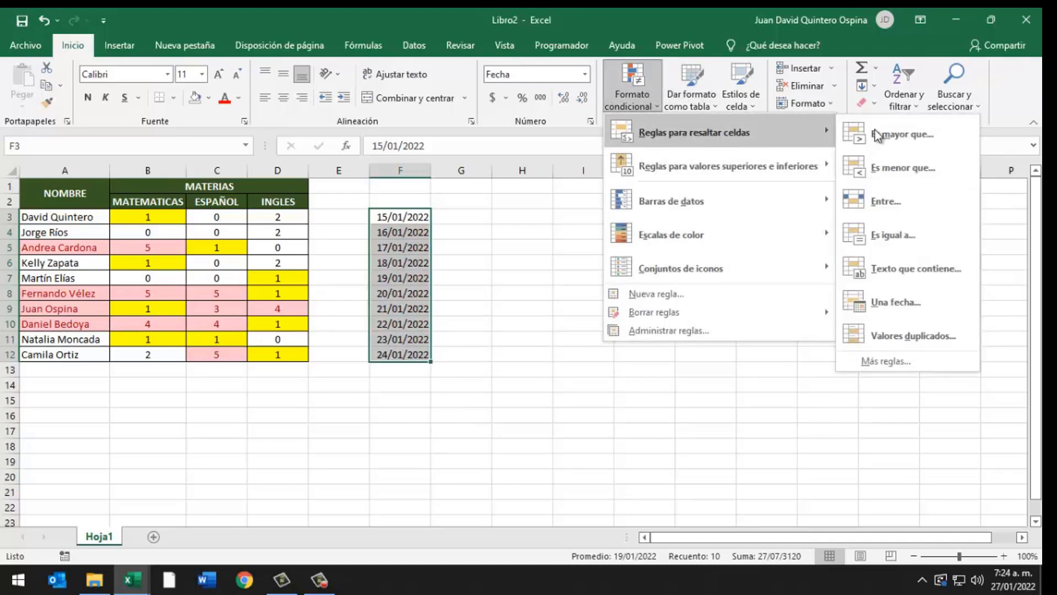
# Add an 'Entre' rule highlighting dates from 19/01/2022 to 20/01/2022 in light red.
pyautogui.click(900, 206)
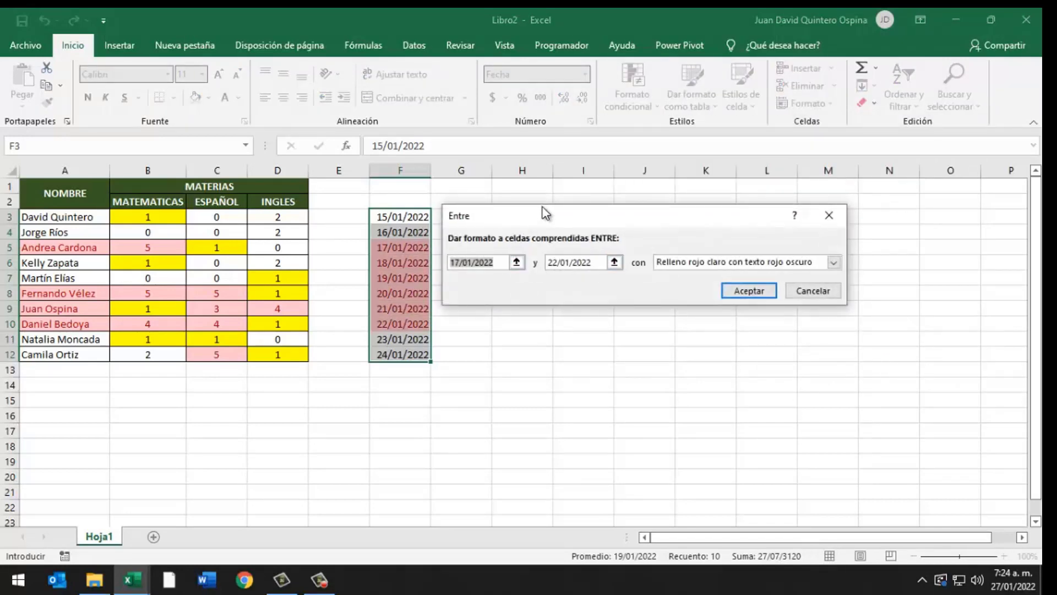
pyautogui.moveTo(542, 208); pyautogui.dragTo(620, 209)
pyautogui.click(580, 263)
pyautogui.moveTo(579, 264); pyautogui.dragTo(488, 263)
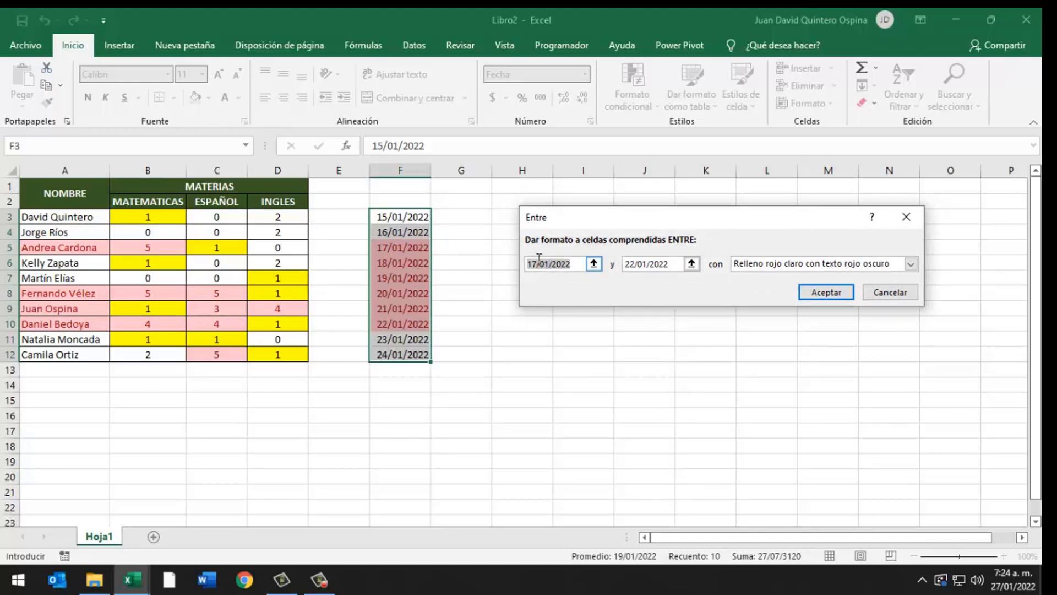
pyautogui.press('BackSpace')
pyautogui.write('9')
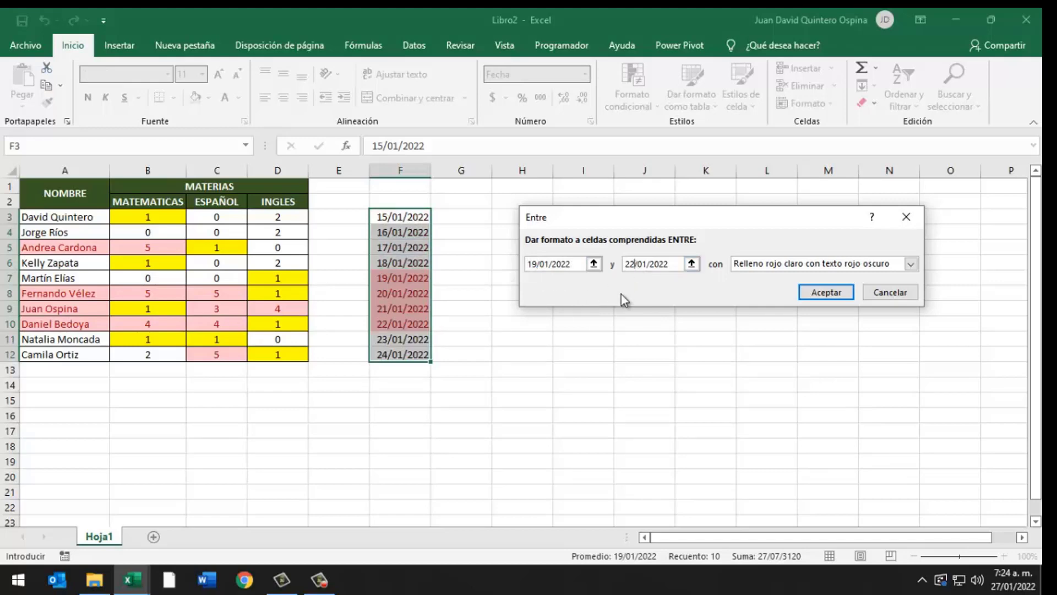
pyautogui.press('BackSpace')
pyautogui.write('0')
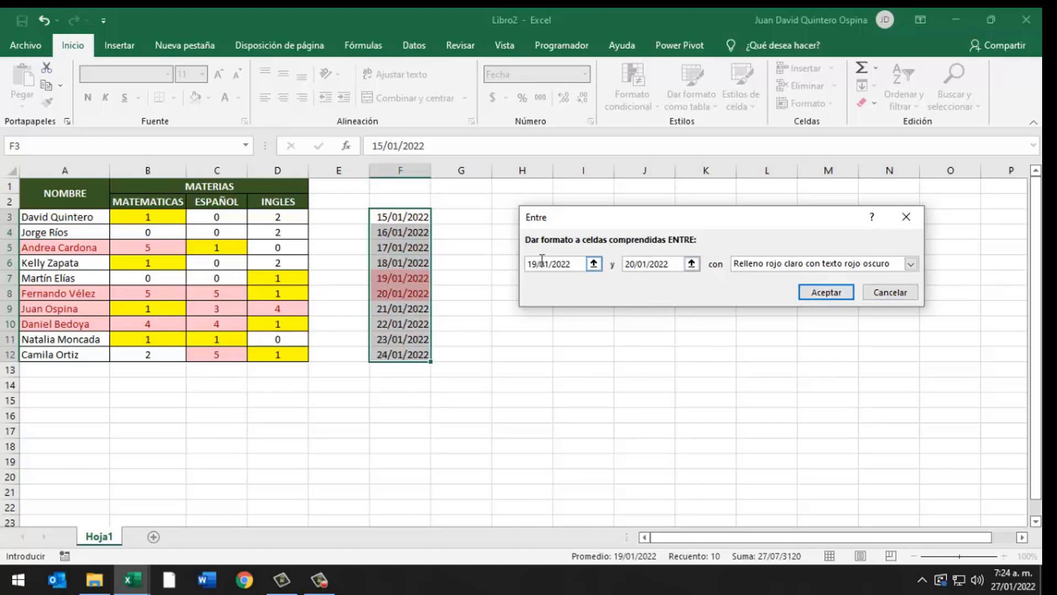
pyautogui.click(826, 292)
pyautogui.click(633, 93)
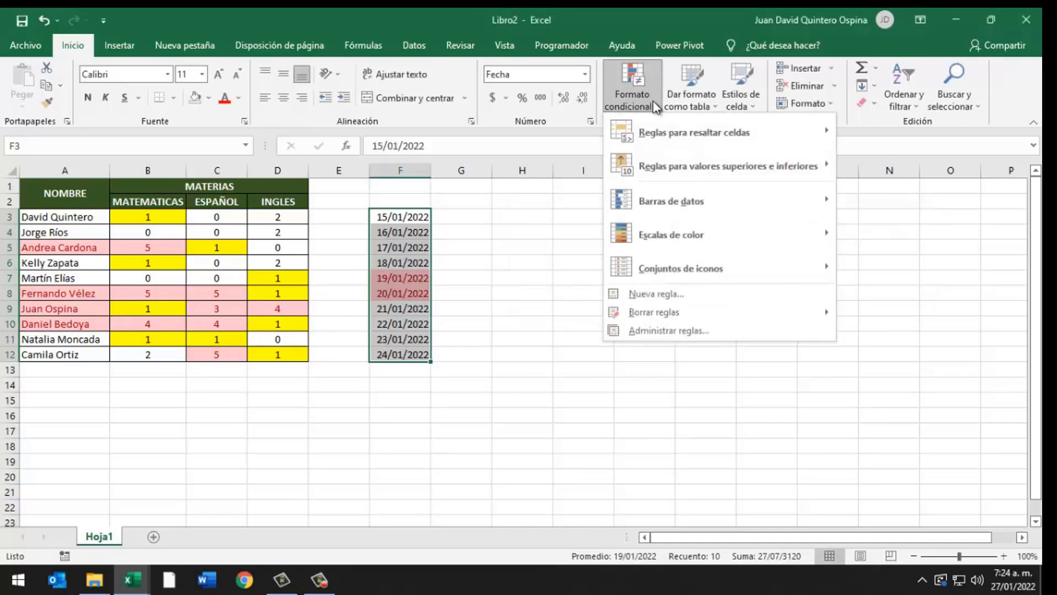
pyautogui.moveTo(694, 132)
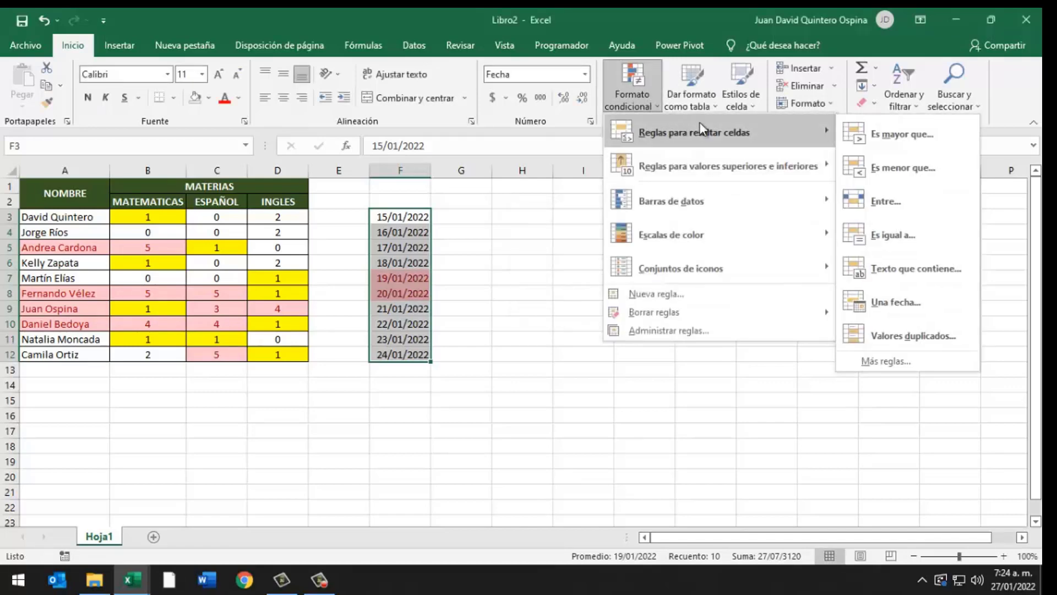
pyautogui.press('Escape')
pyautogui.press('Escape')
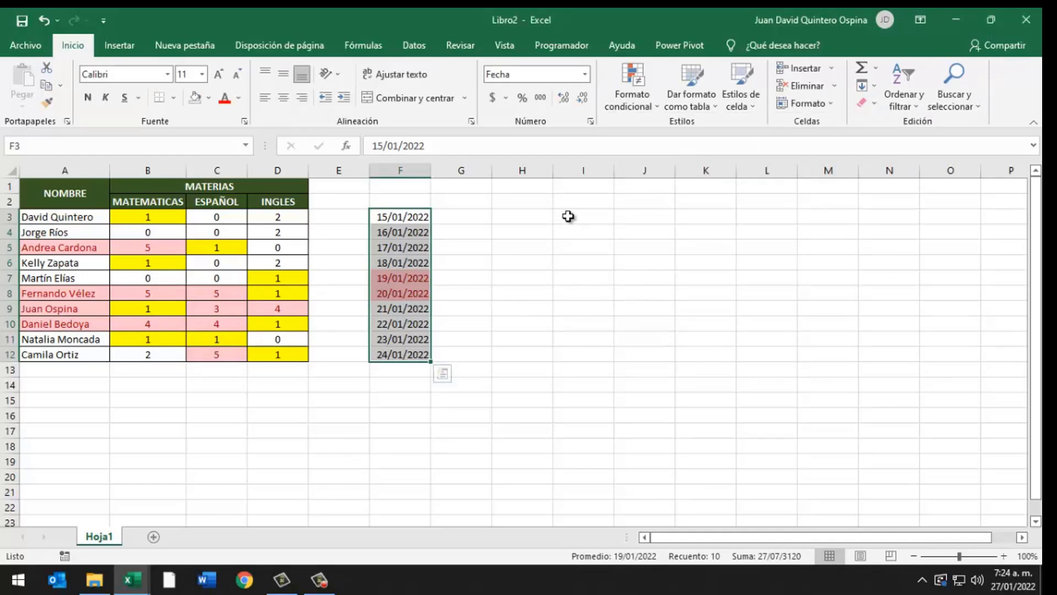
# Type the letters A, B, V, A, R into H3 through H7 and select them.
pyautogui.click(539, 216)
pyautogui.write('A')
pyautogui.press('Return')
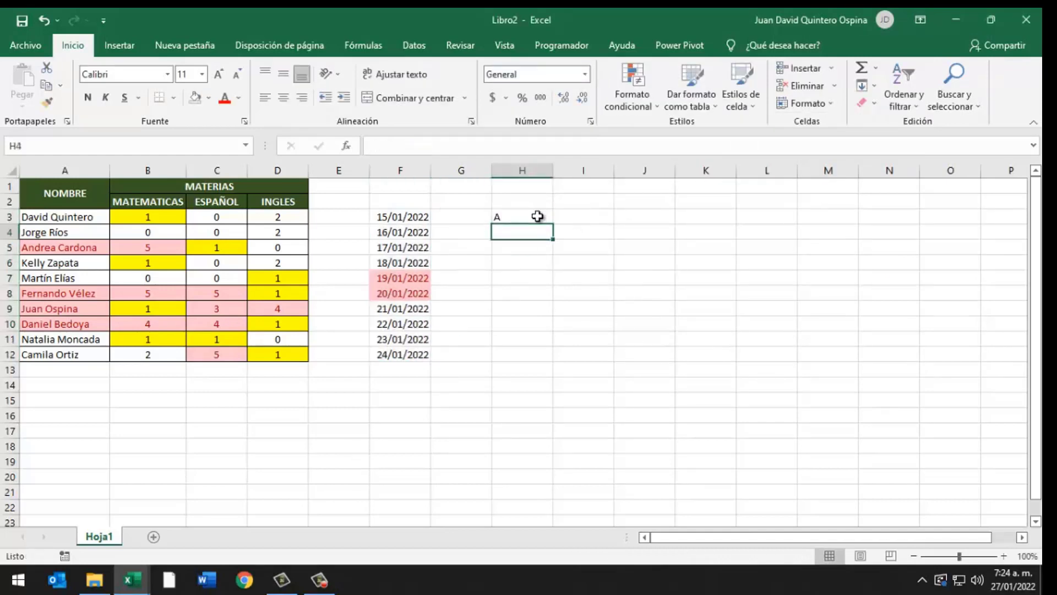
pyautogui.write('B')
pyautogui.press('Return')
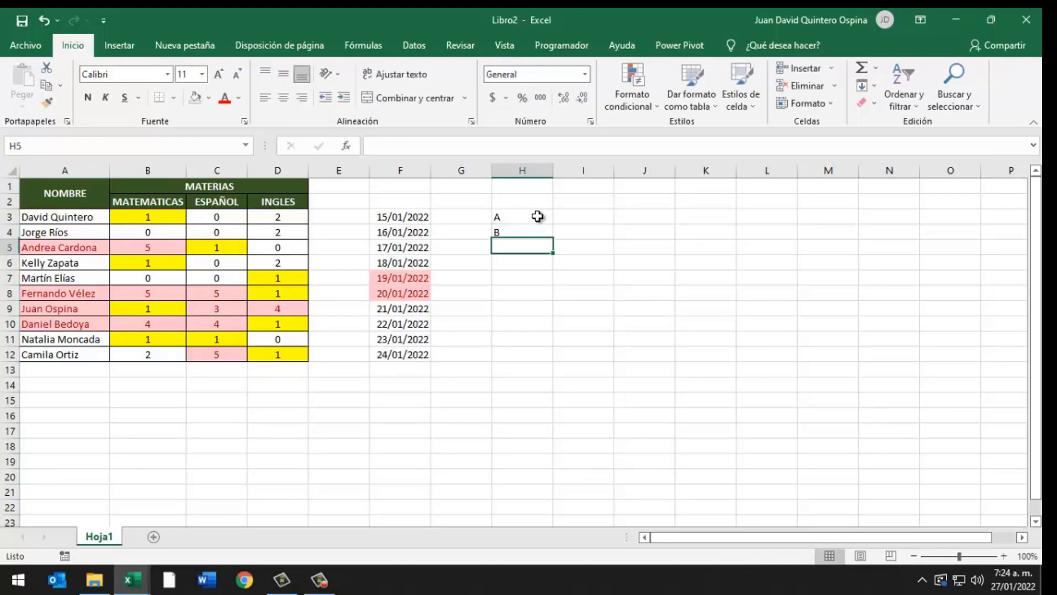
pyautogui.write('V')
pyautogui.press('Return')
pyautogui.write('A')
pyautogui.press('Return')
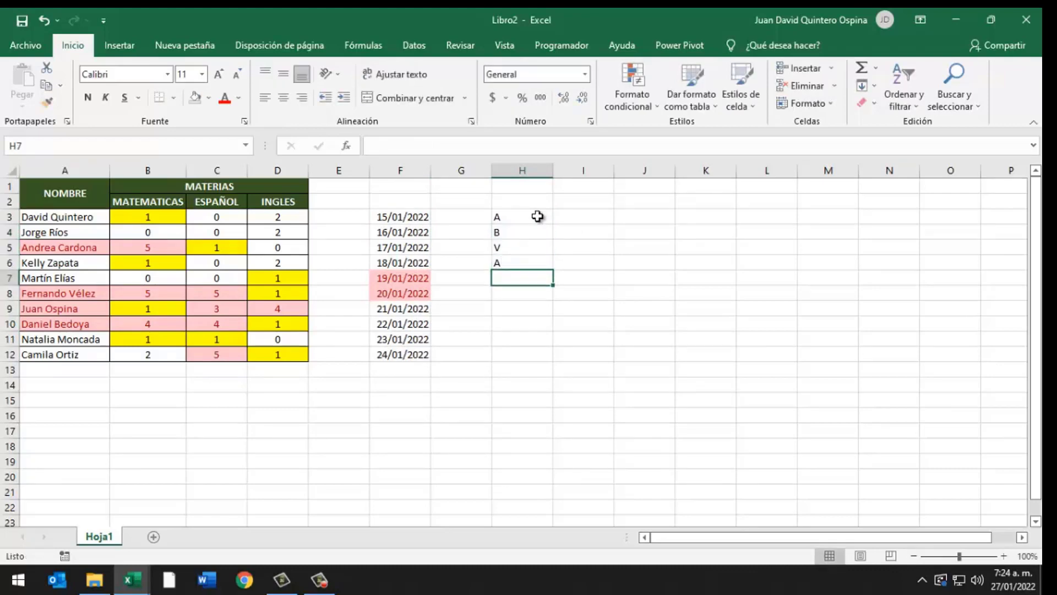
pyautogui.write('R')
pyautogui.press('Return')
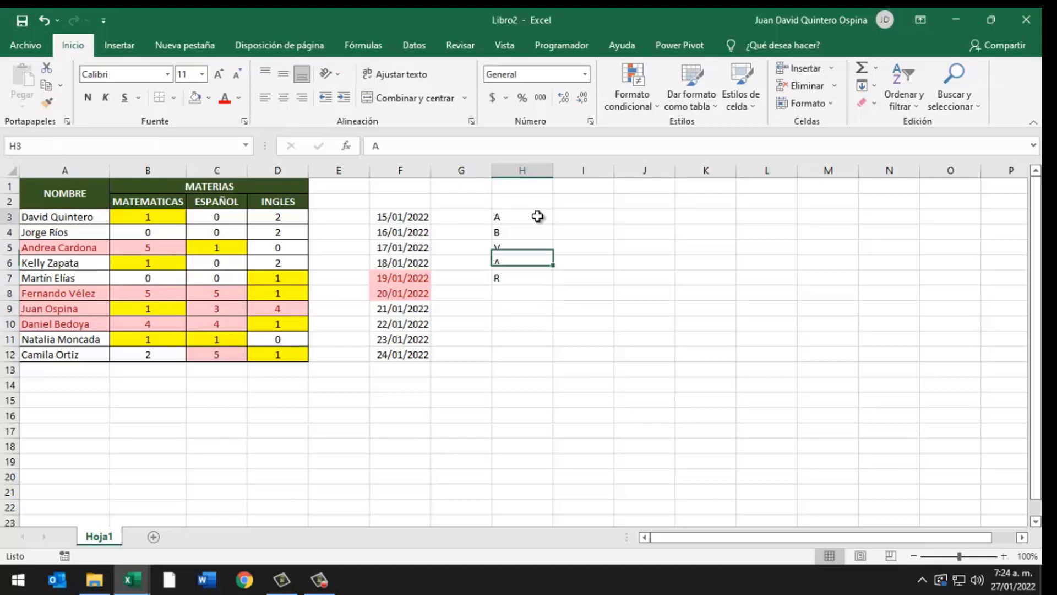
pyautogui.moveTo(537, 216); pyautogui.dragTo(524, 278)
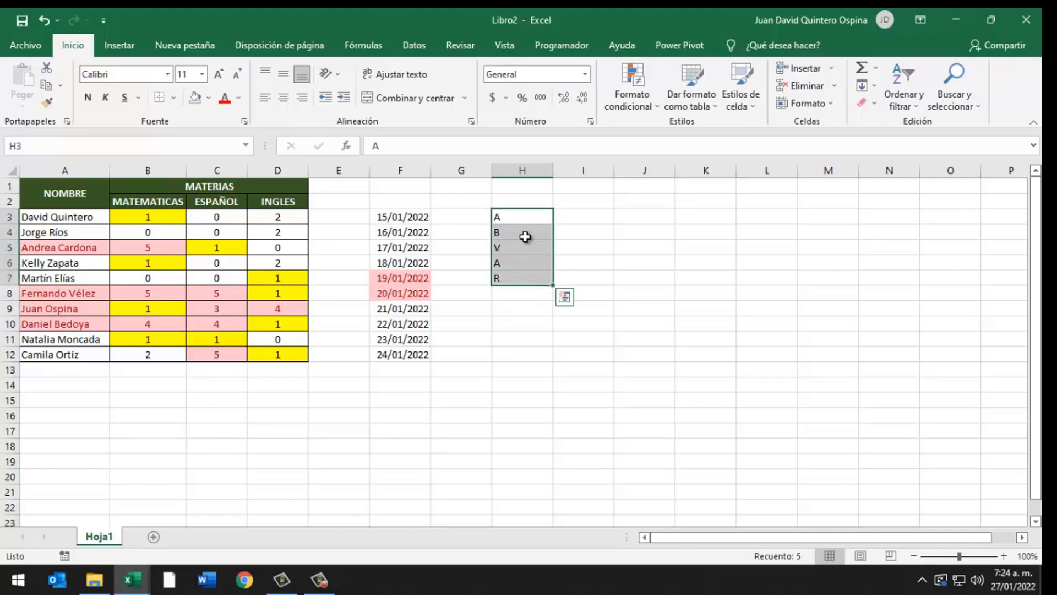
# Add a 'Valores duplicados' rule set to Únicos, highlighting B, V and R light red.
pyautogui.click(618, 97)
pyautogui.moveTo(694, 132)
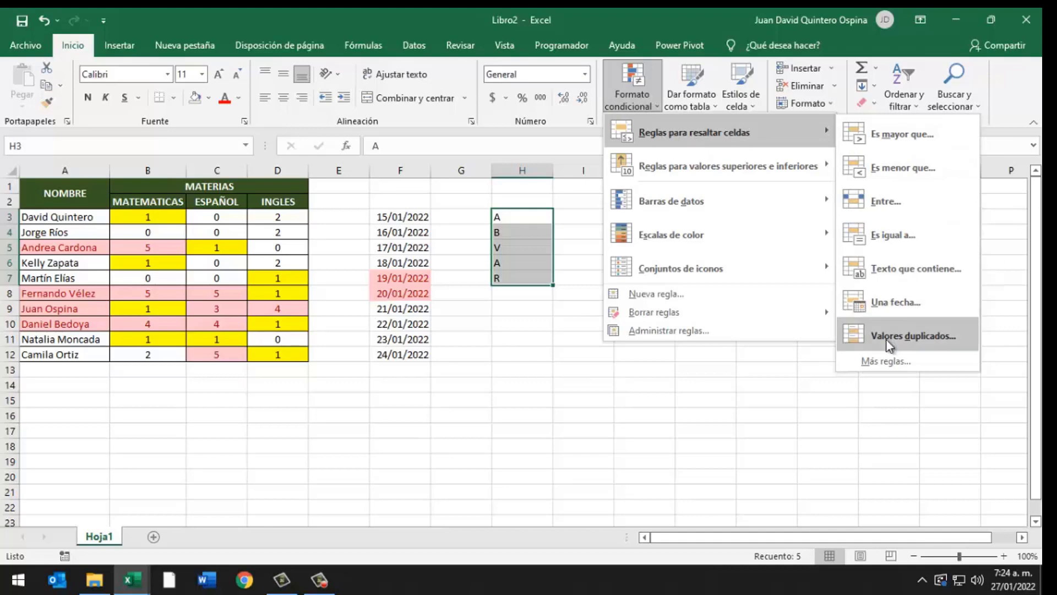
pyautogui.click(886, 337)
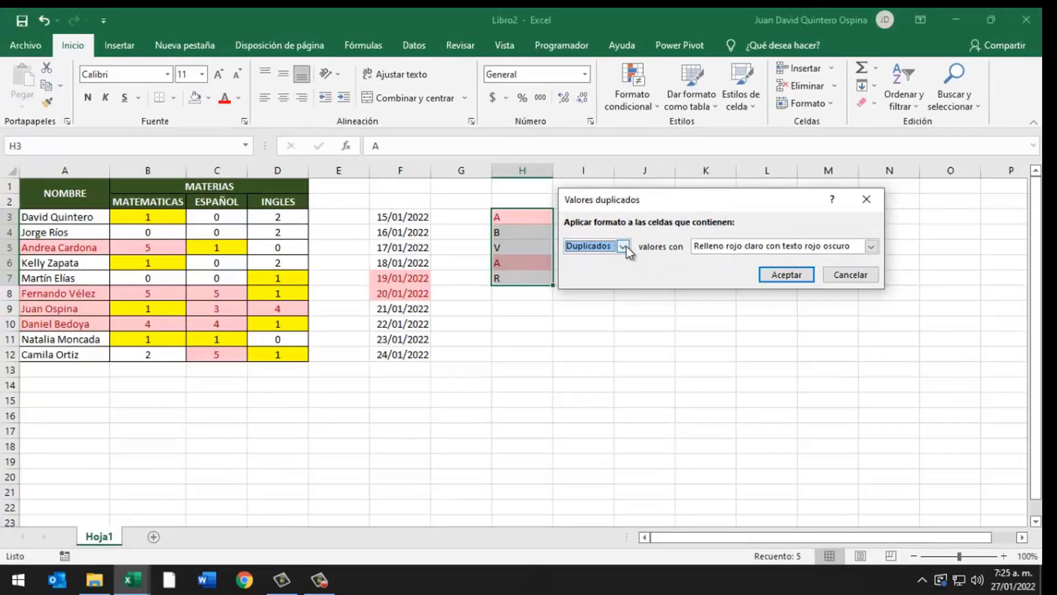
pyautogui.click(623, 246)
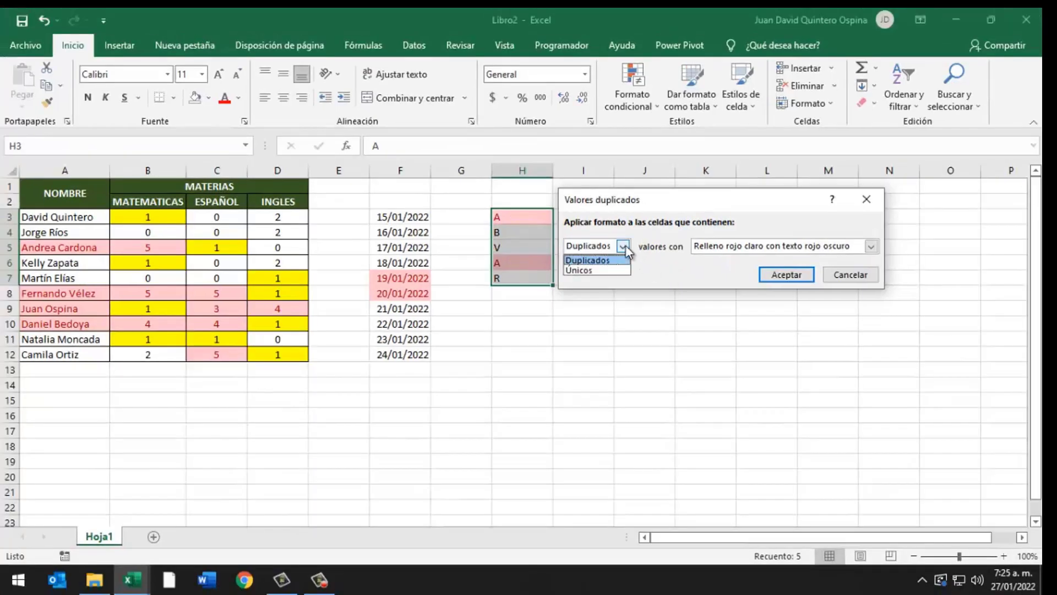
pyautogui.click(602, 270)
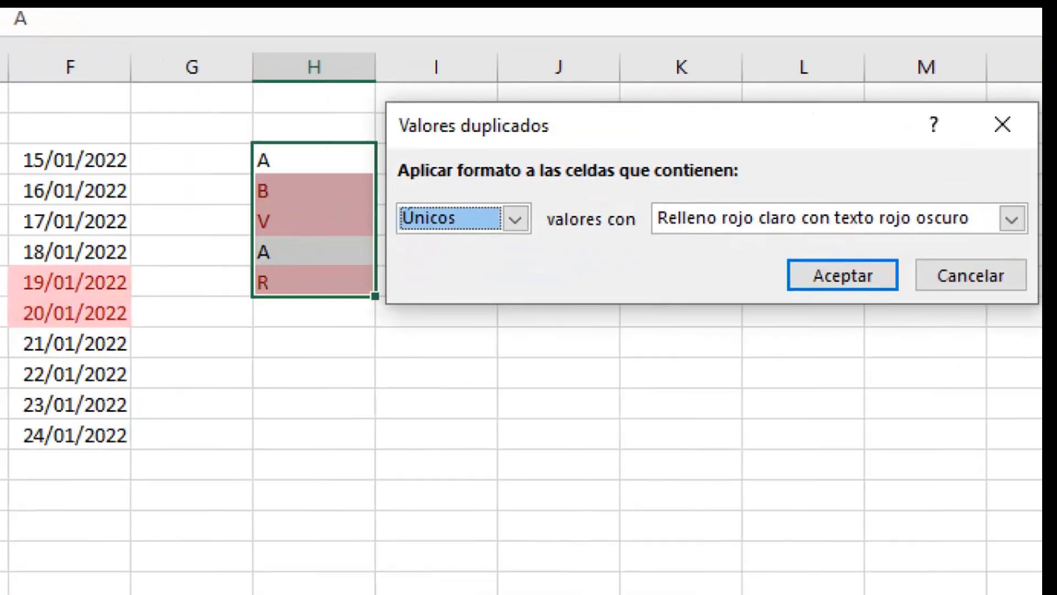
pyautogui.moveTo(266, 191); pyautogui.dragTo(364, 160)
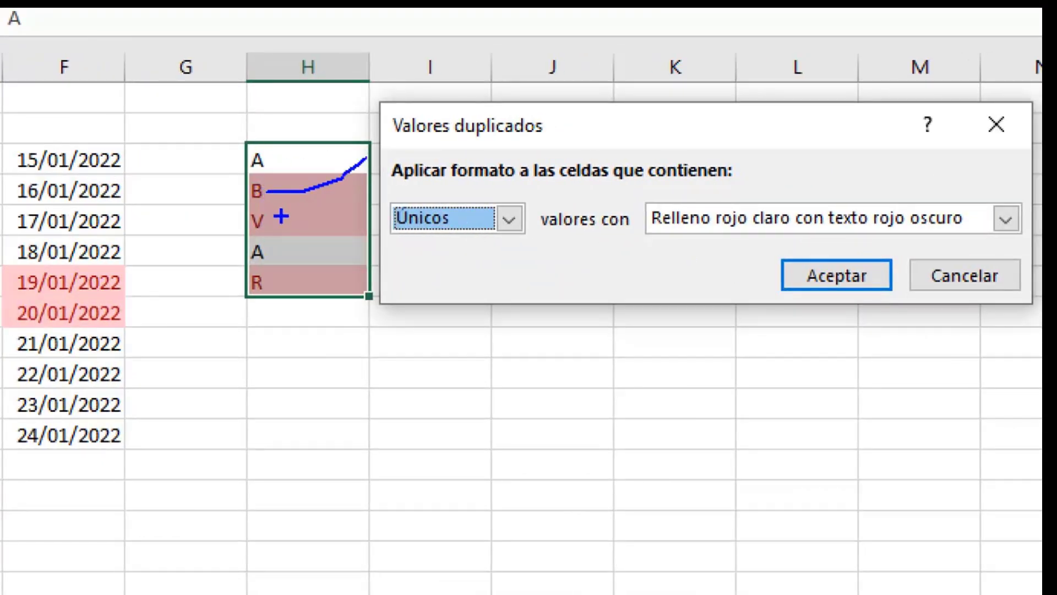
pyautogui.moveTo(273, 288); pyautogui.dragTo(375, 222)
pyautogui.moveTo(274, 218); pyautogui.dragTo(397, 140)
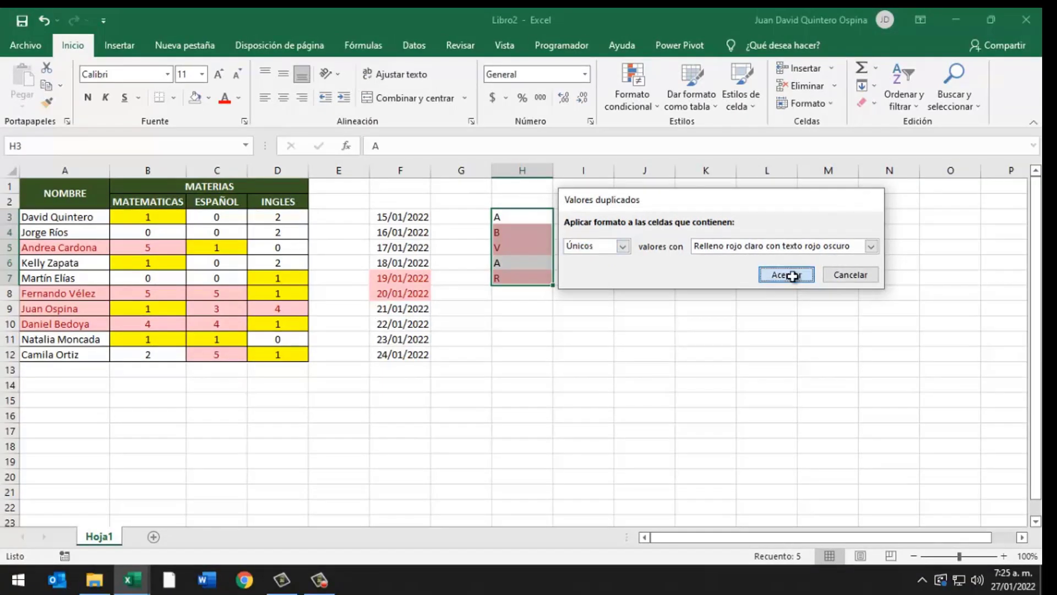
pyautogui.click(793, 278)
pyautogui.click(522, 396)
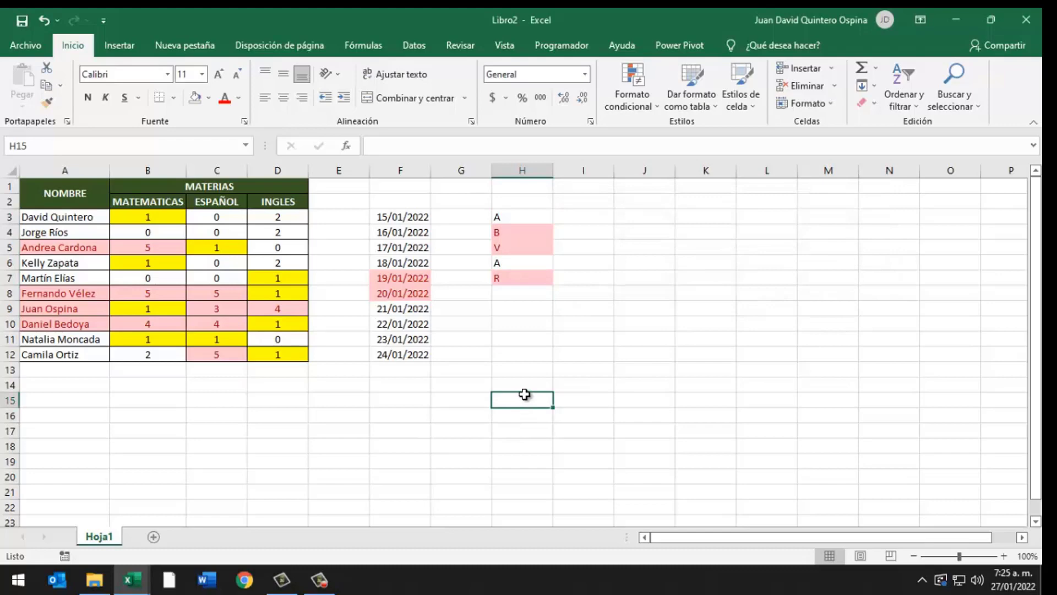